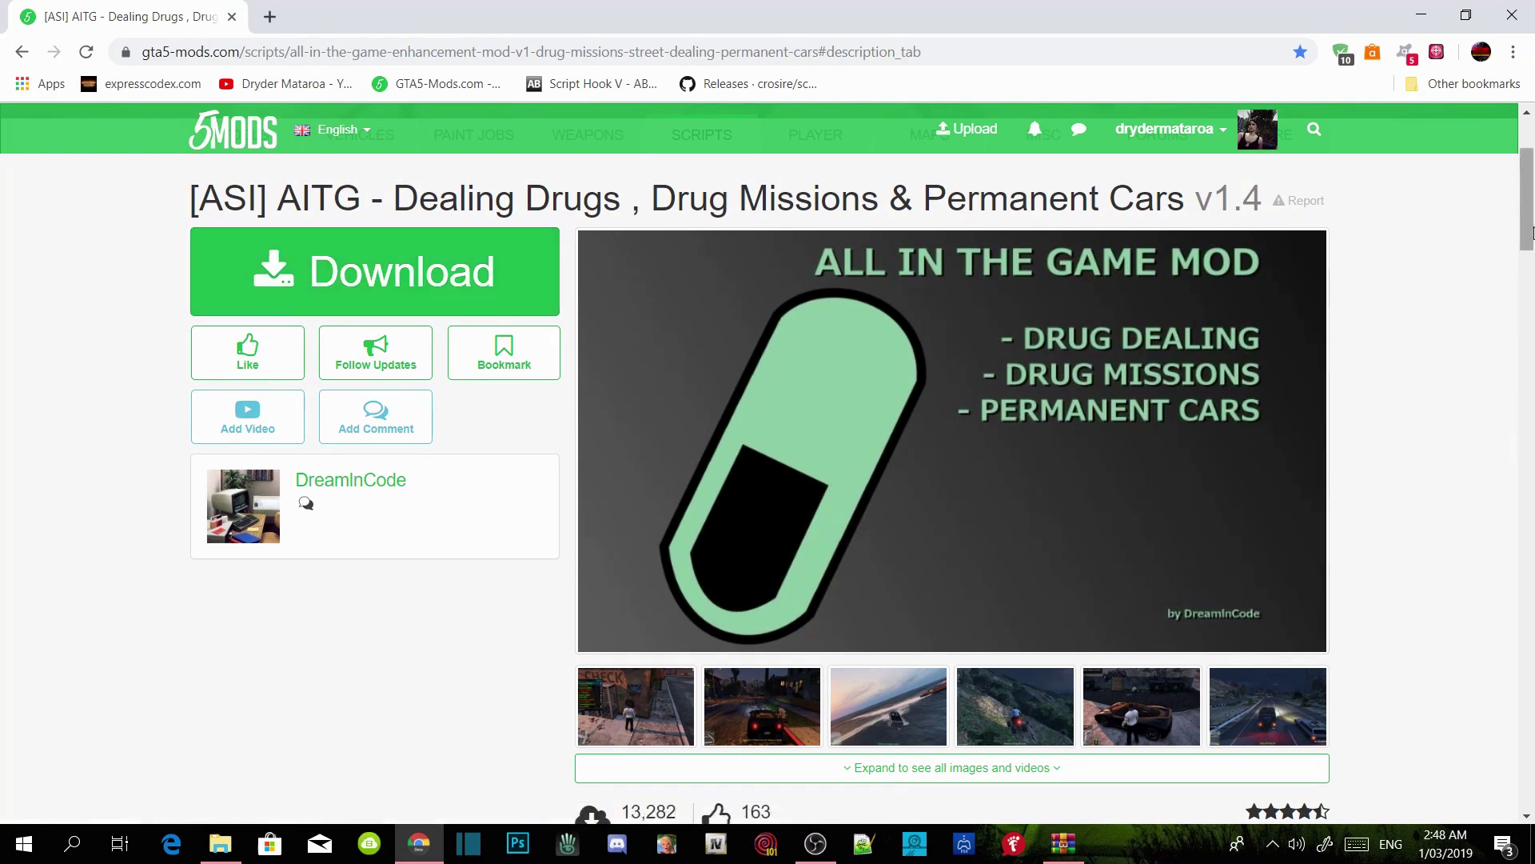
Minimize the Chrome window with the AITG mod page so the desktop and AITG archive show
{"action": "left_click", "coordinate": [1422, 11]}
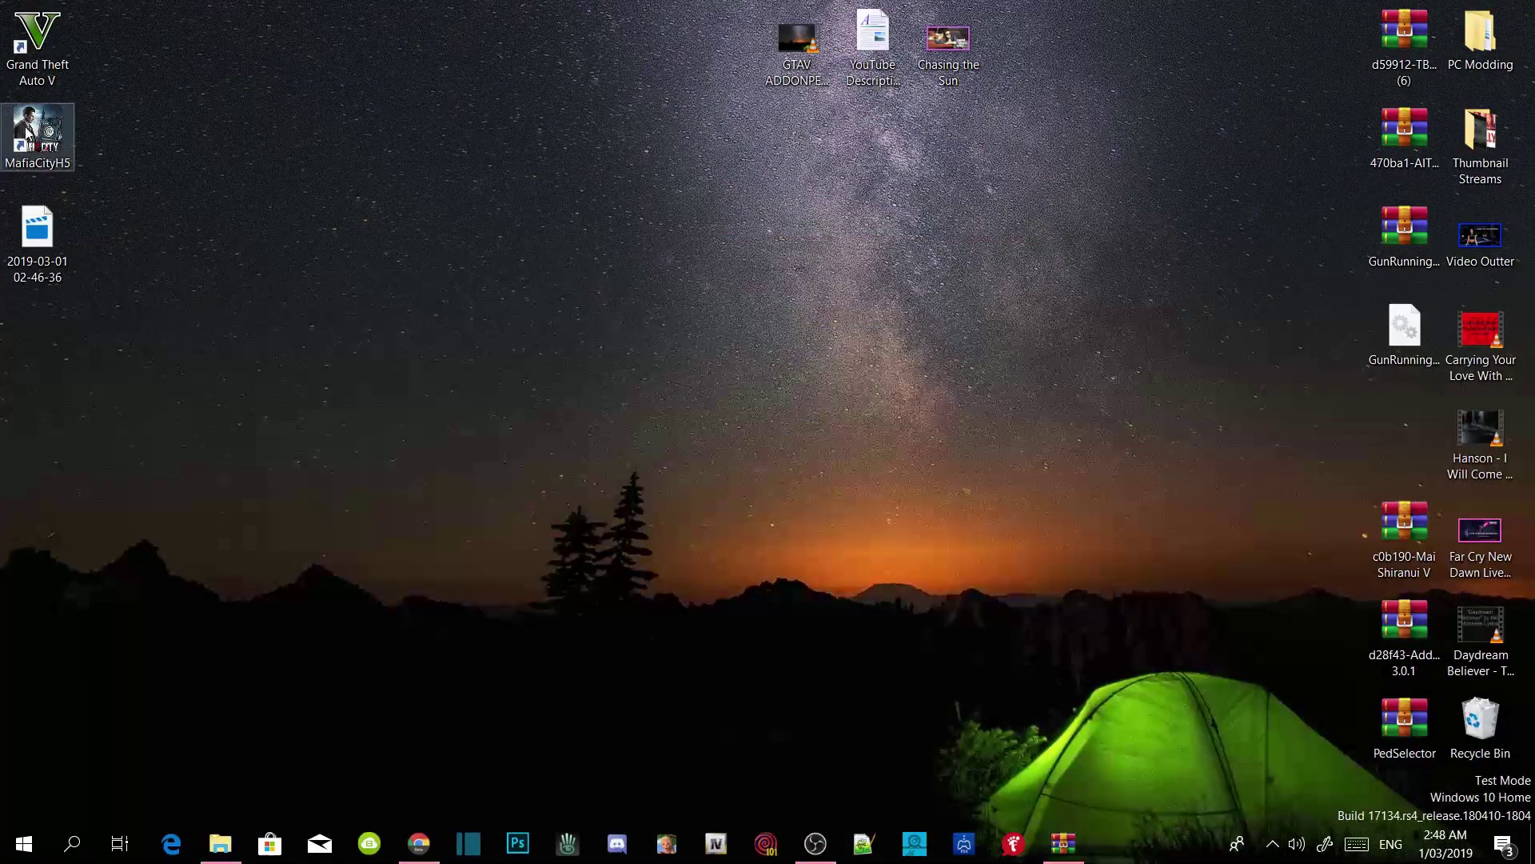
Open the Grand Theft Auto V installation folder from the desktop shortcut's file location
{"action": "right_click", "coordinate": [40, 49]}
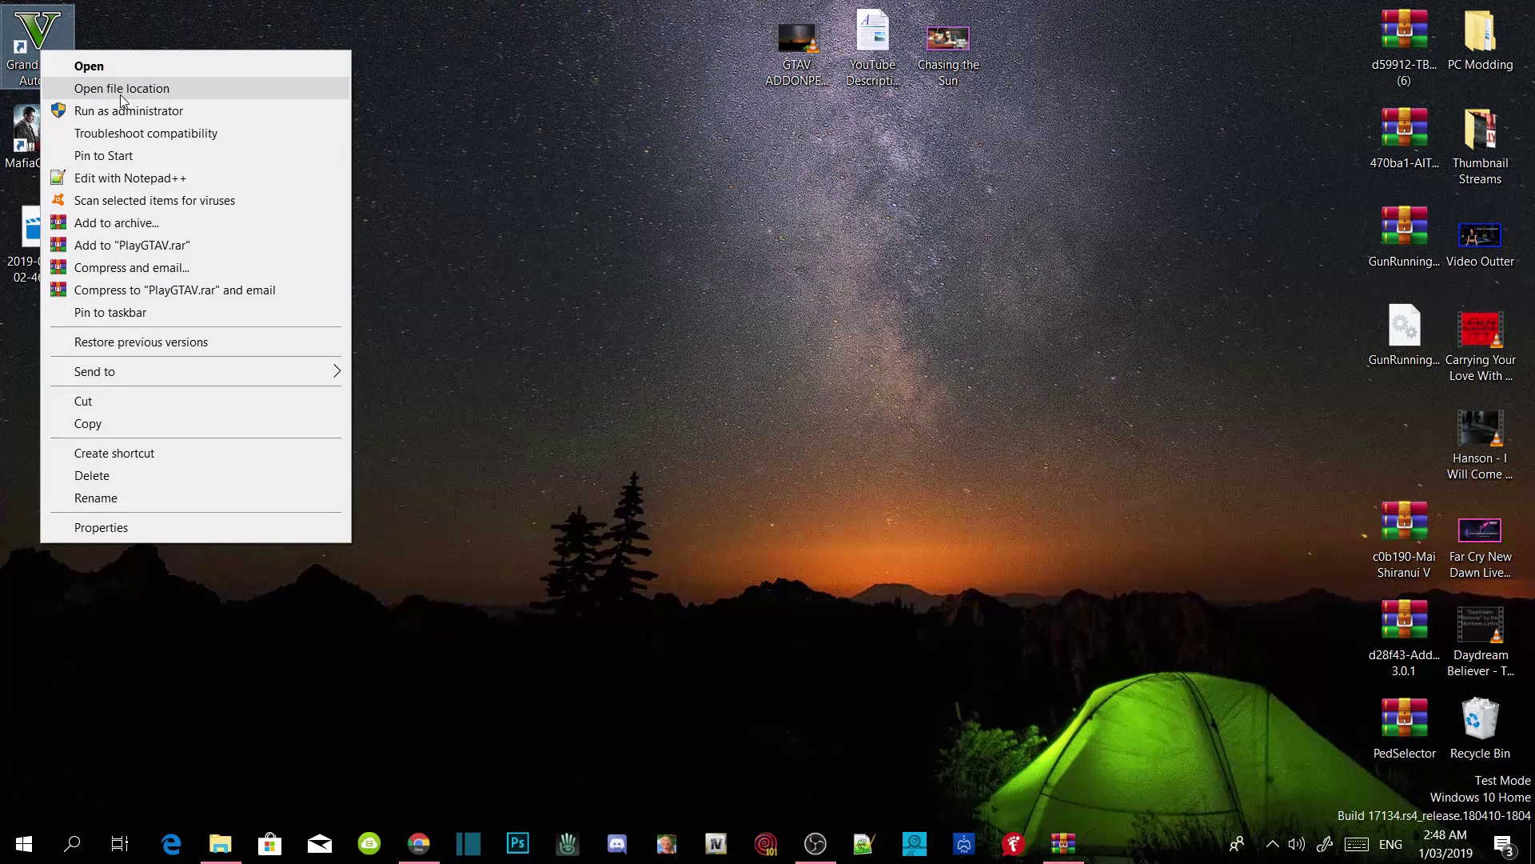
{"action": "left_click", "coordinate": [120, 95]}
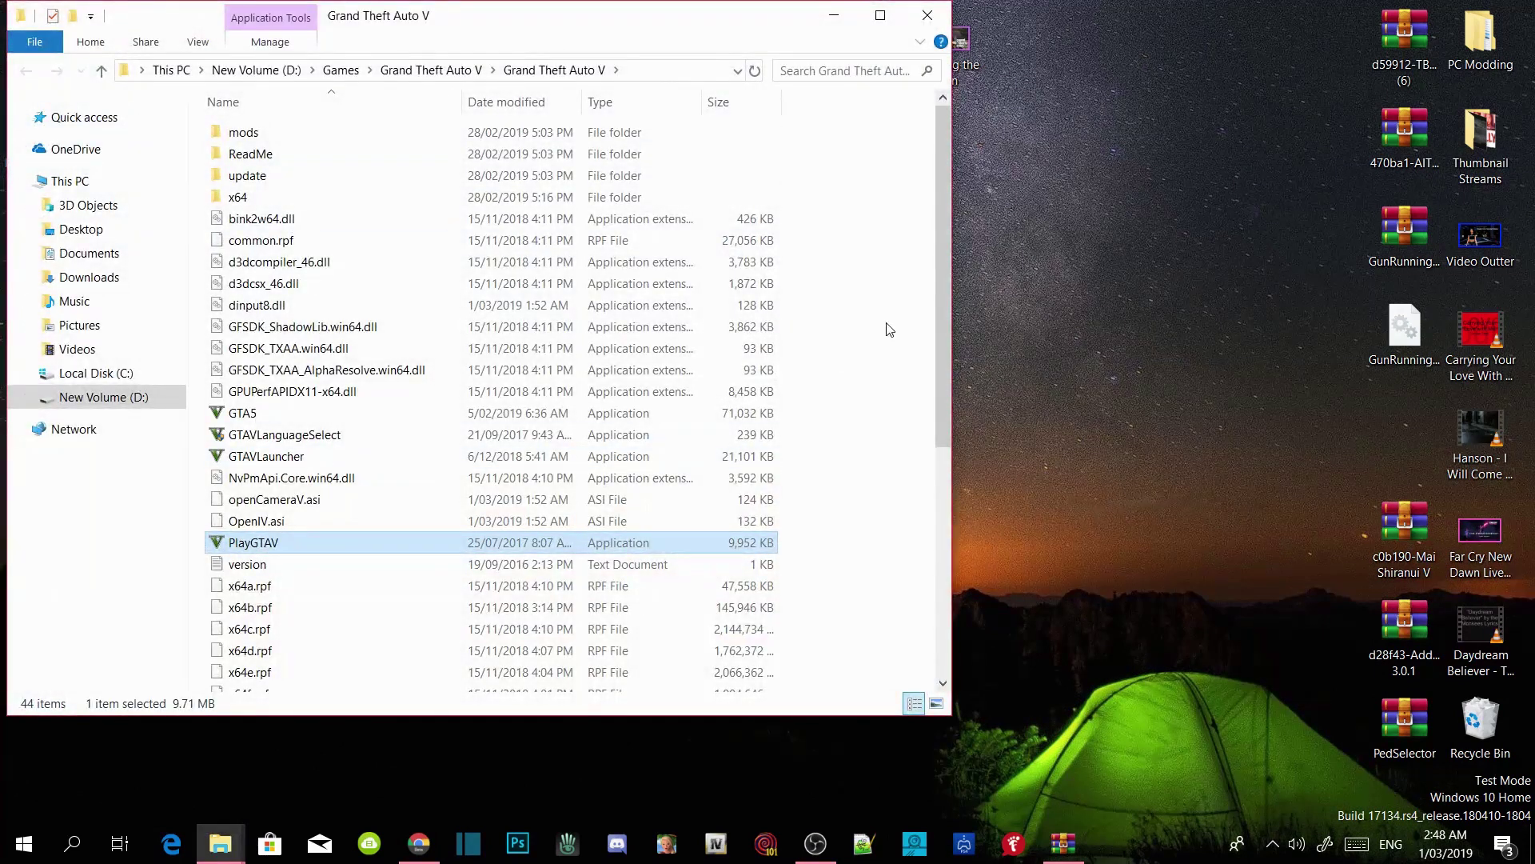
{"action": "left_click", "coordinate": [886, 329]}
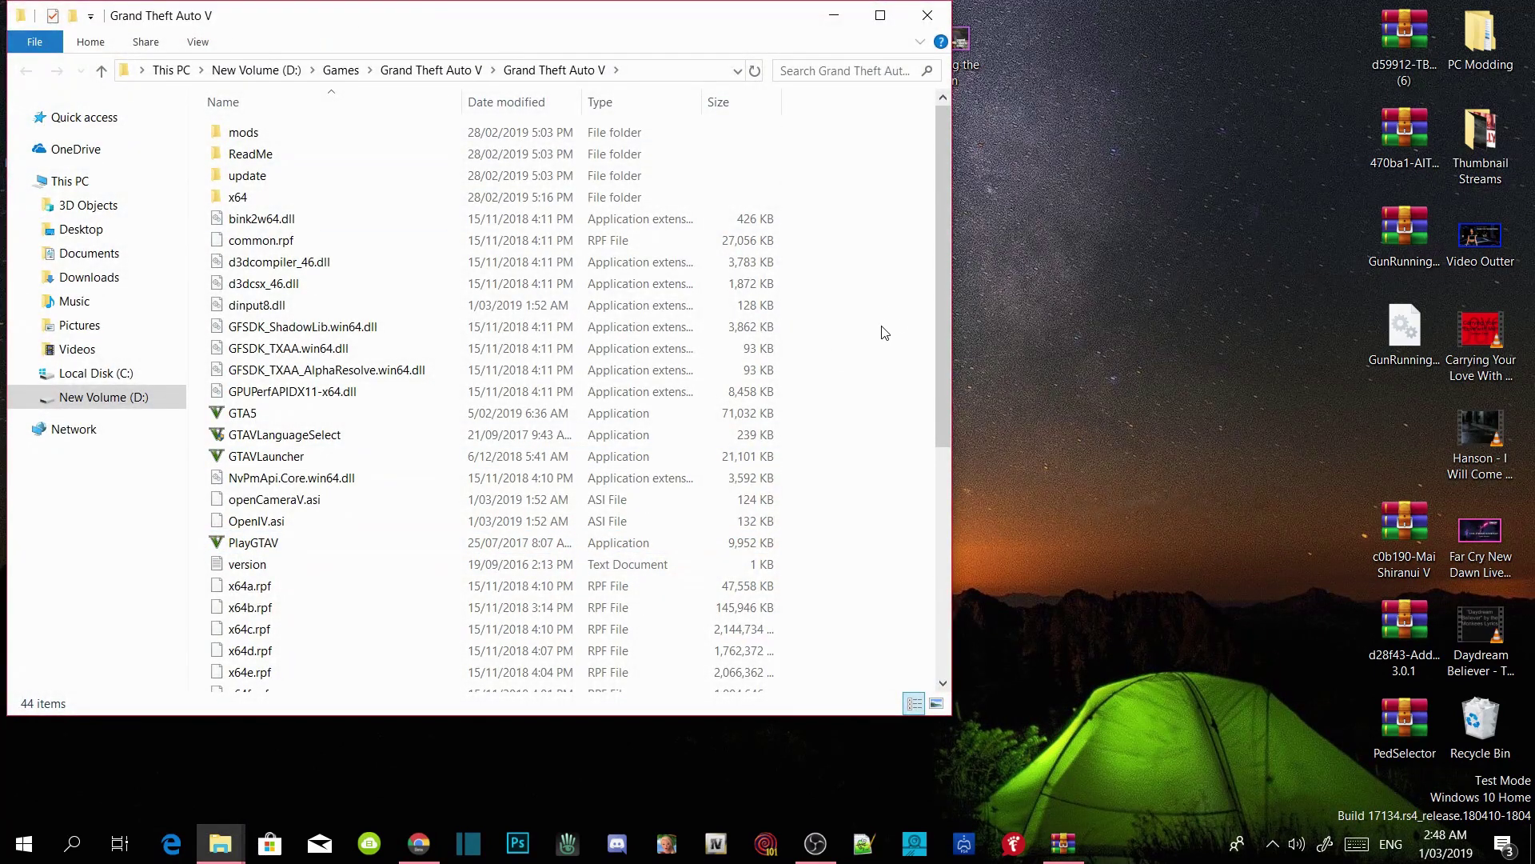
{"action": "scroll", "coordinate": [899, 278], "scroll_direction": "down", "scroll_amount": 6}
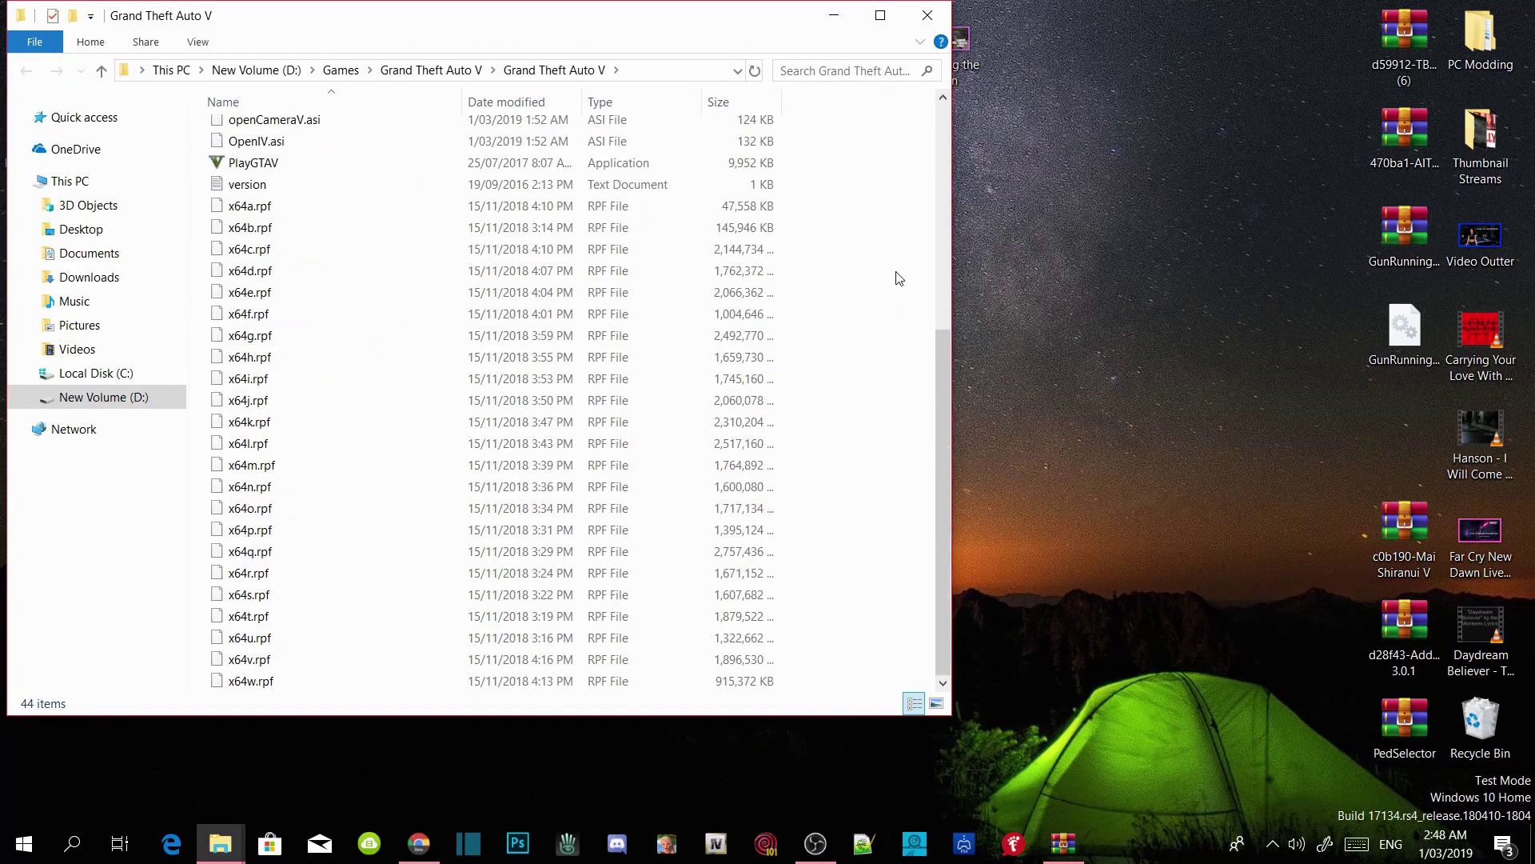
{"action": "scroll", "coordinate": [883, 292], "scroll_direction": "up", "scroll_amount": 6}
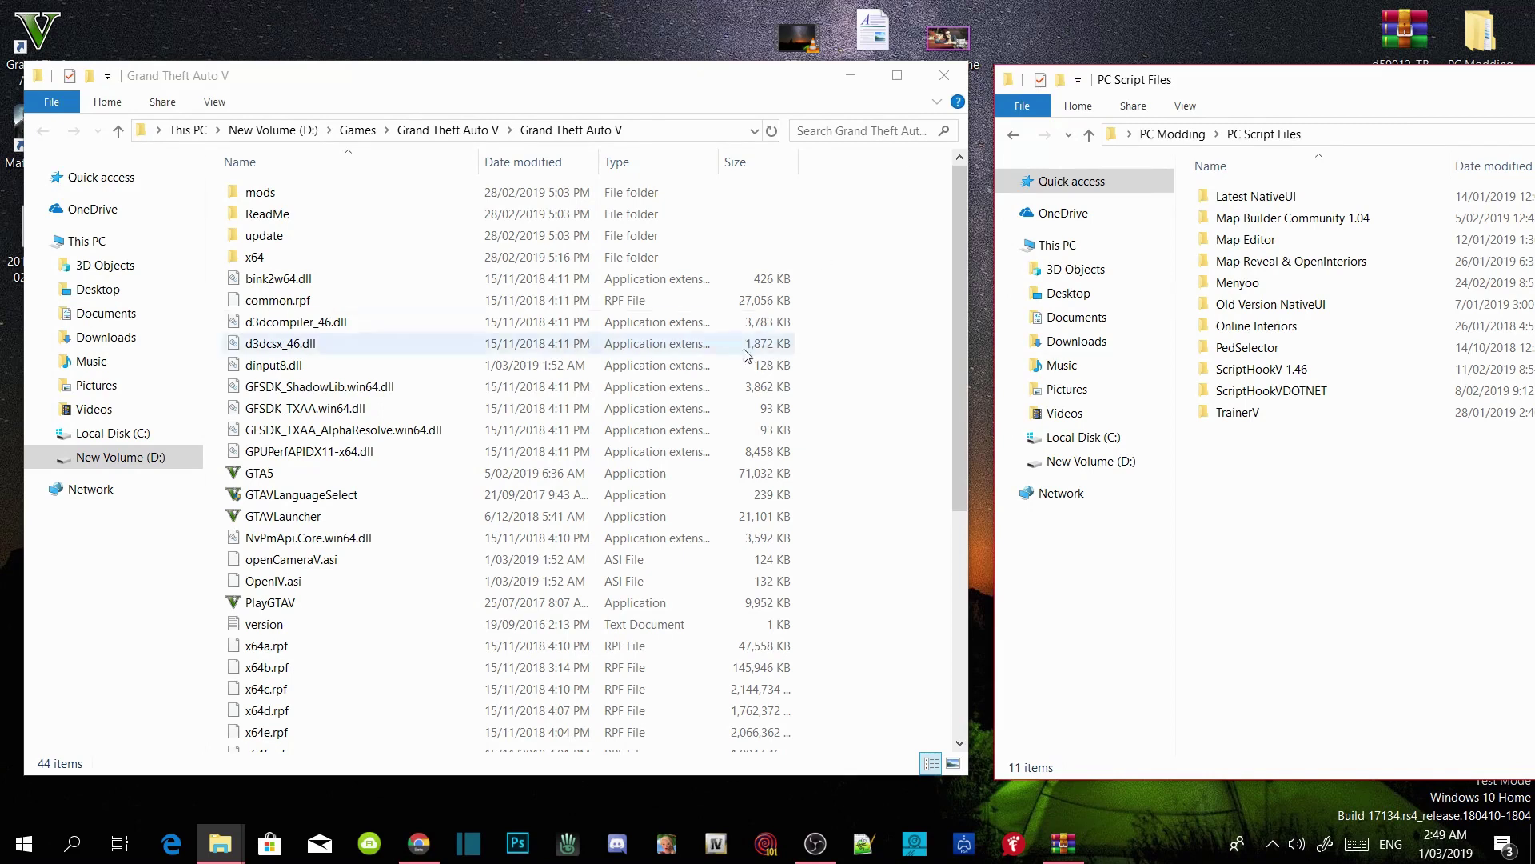
Copy dinput8.dll and ScriptHookV.dll from ScriptHookV 1.46\bin into the game folder, replacing dinput8.dll
{"action": "scroll", "coordinate": [823, 261], "scroll_direction": "down", "scroll_amount": 6}
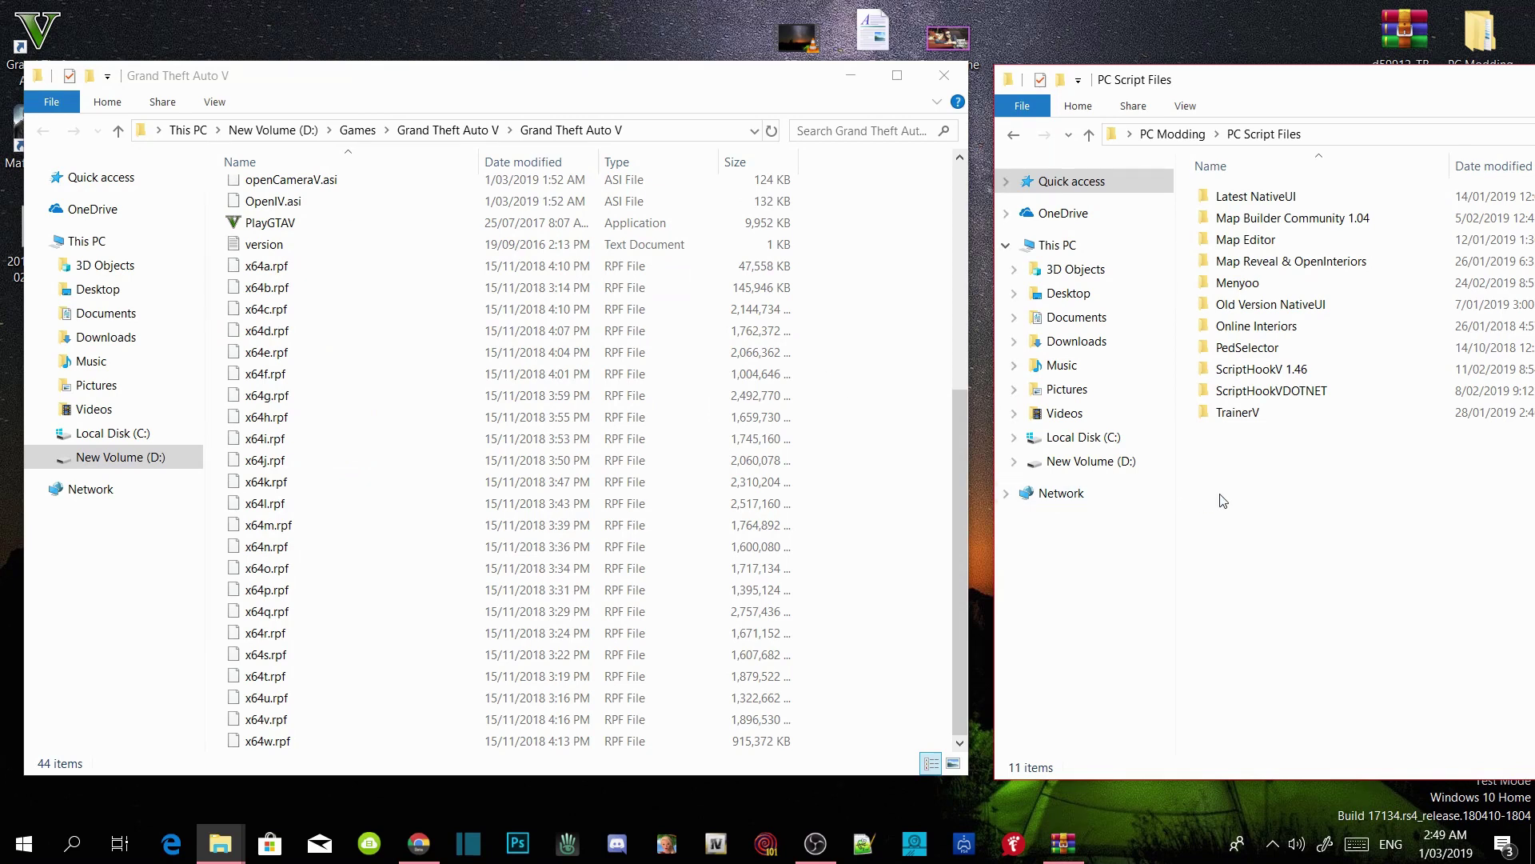
{"action": "double_click", "coordinate": [1278, 379]}
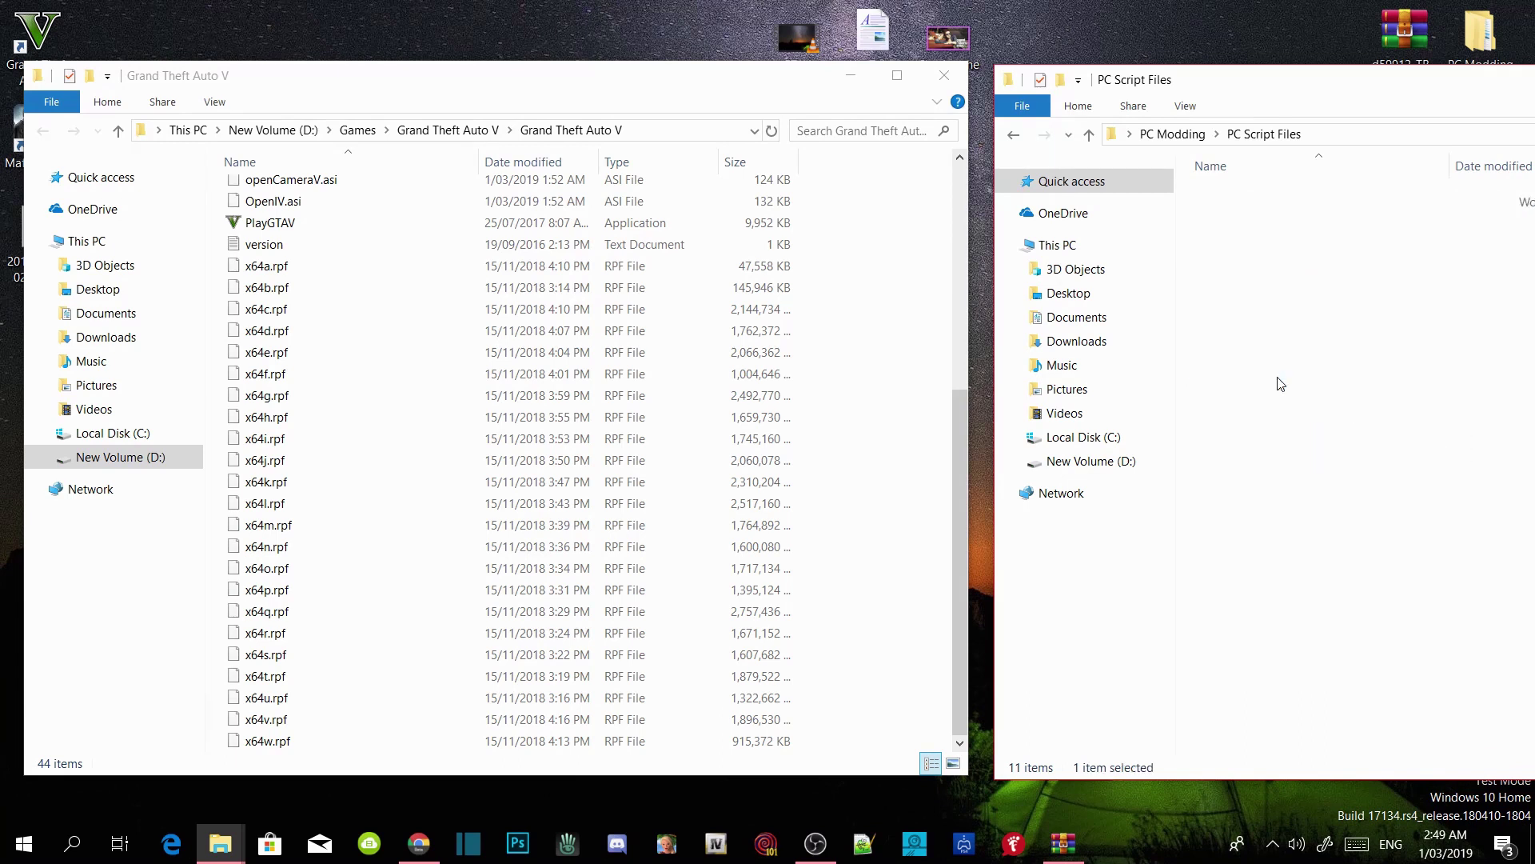
{"action": "left_click", "coordinate": [1221, 197]}
{"action": "double_click", "coordinate": [1221, 197]}
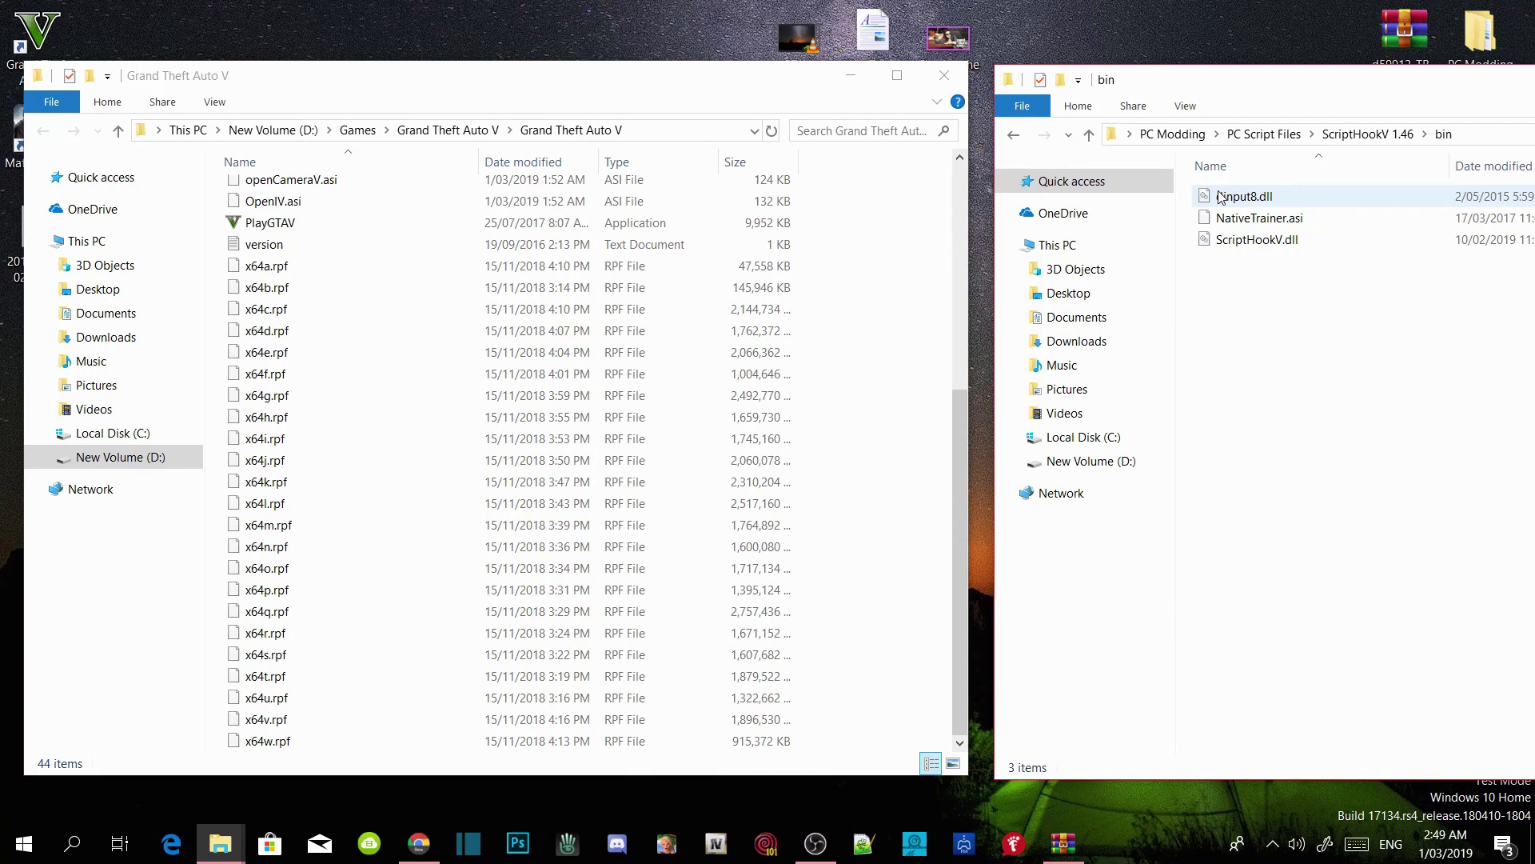
{"action": "left_click", "coordinate": [1221, 198]}
{"action": "left_click", "coordinate": [1238, 242], "text": "ctrl"}
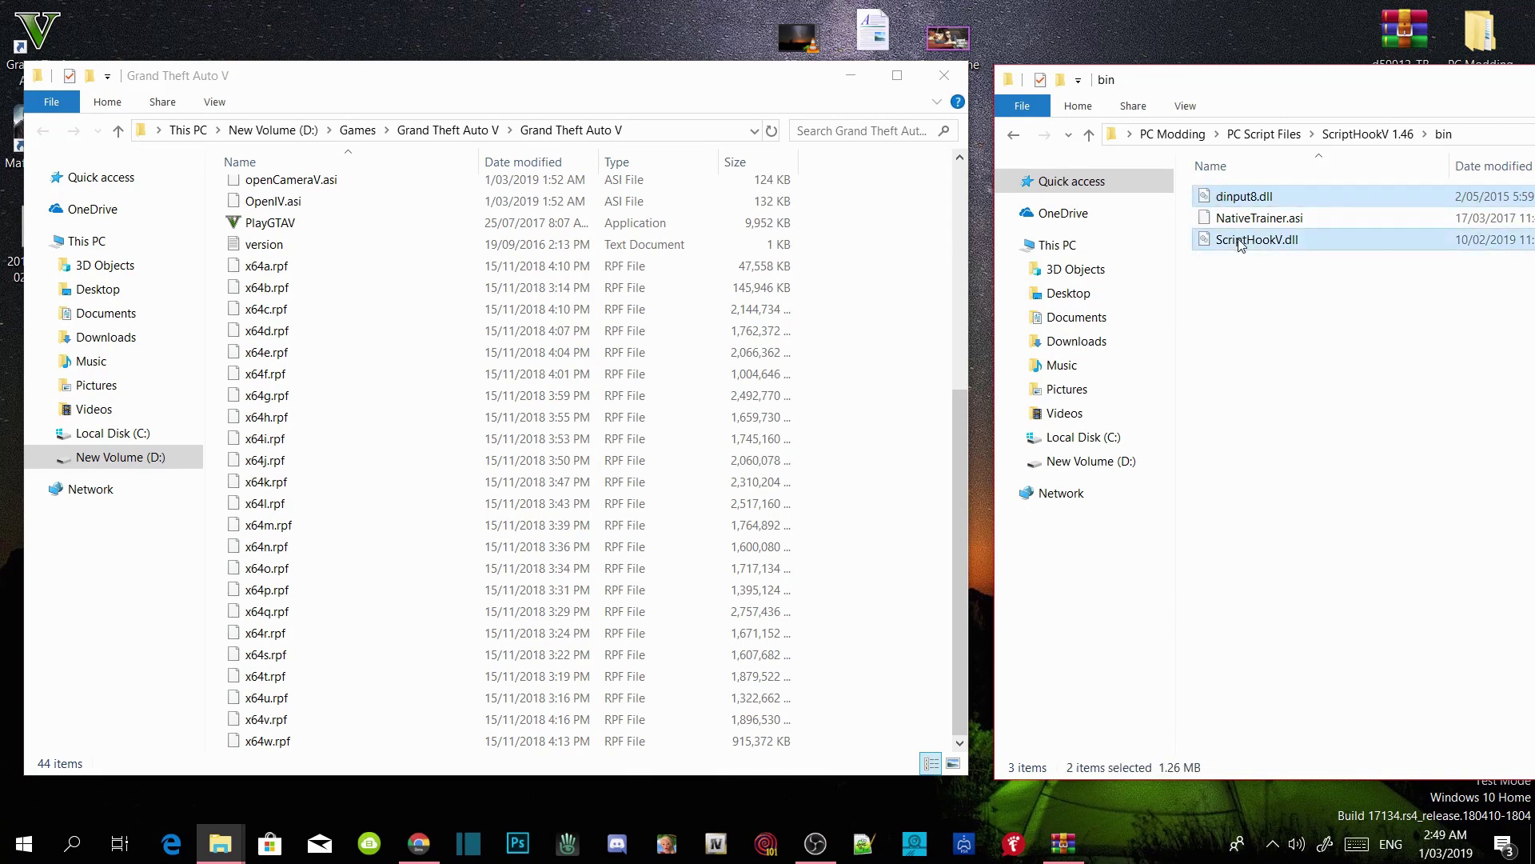
{"action": "left_click_drag", "start_coordinate": [1249, 244], "coordinate": [915, 418]}
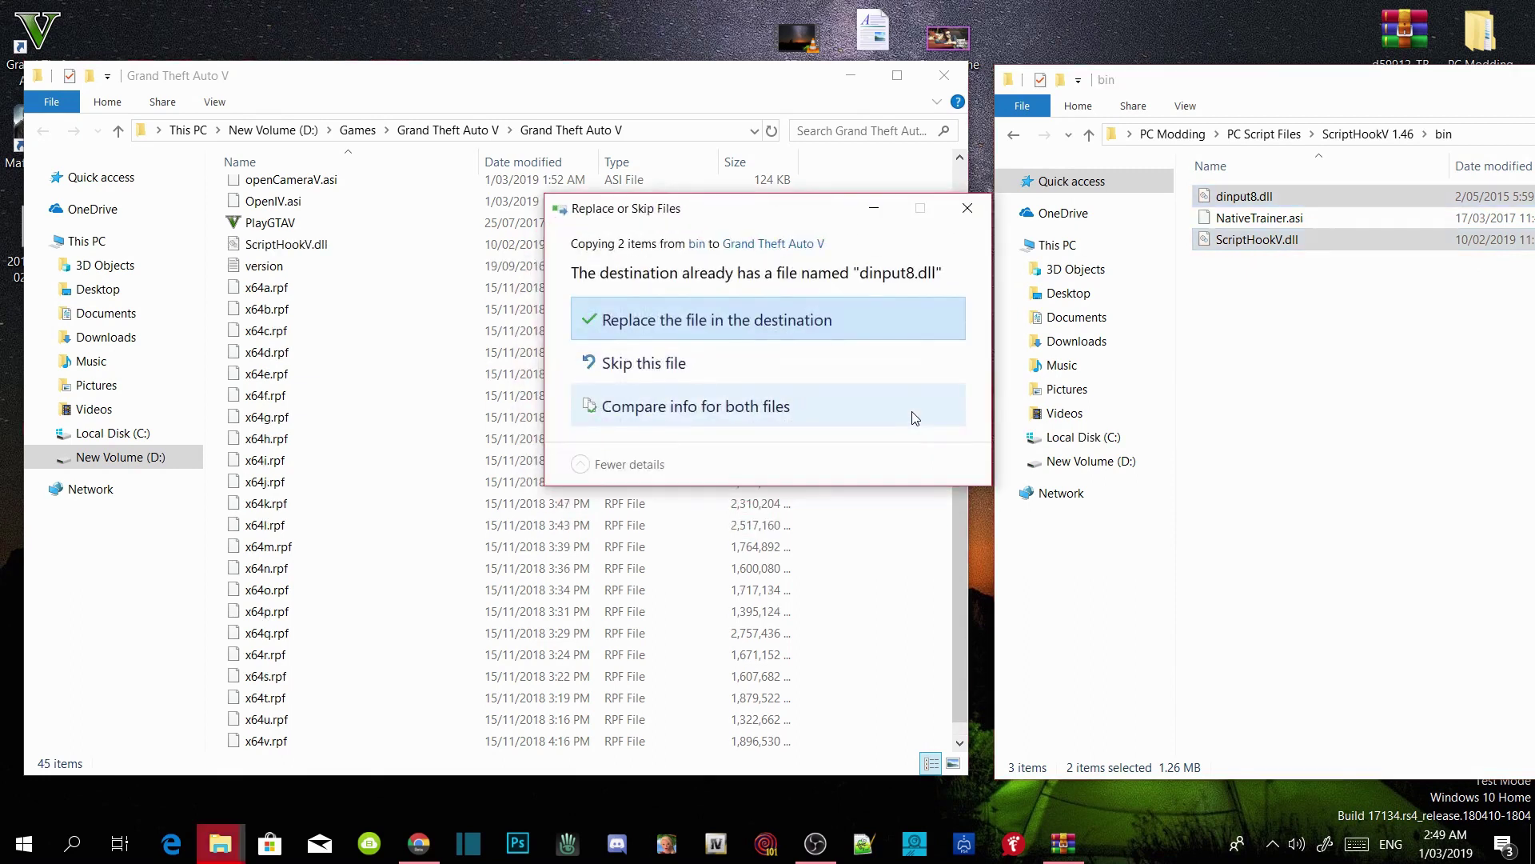
{"action": "left_click", "coordinate": [894, 321]}
Copy ScriptHookVDotNet.asi, ScriptHookVDotNet2.dll and ScriptHookVDotNet2 from ScriptHookVDOTNET into the game folder
{"action": "left_click", "coordinate": [1013, 137]}
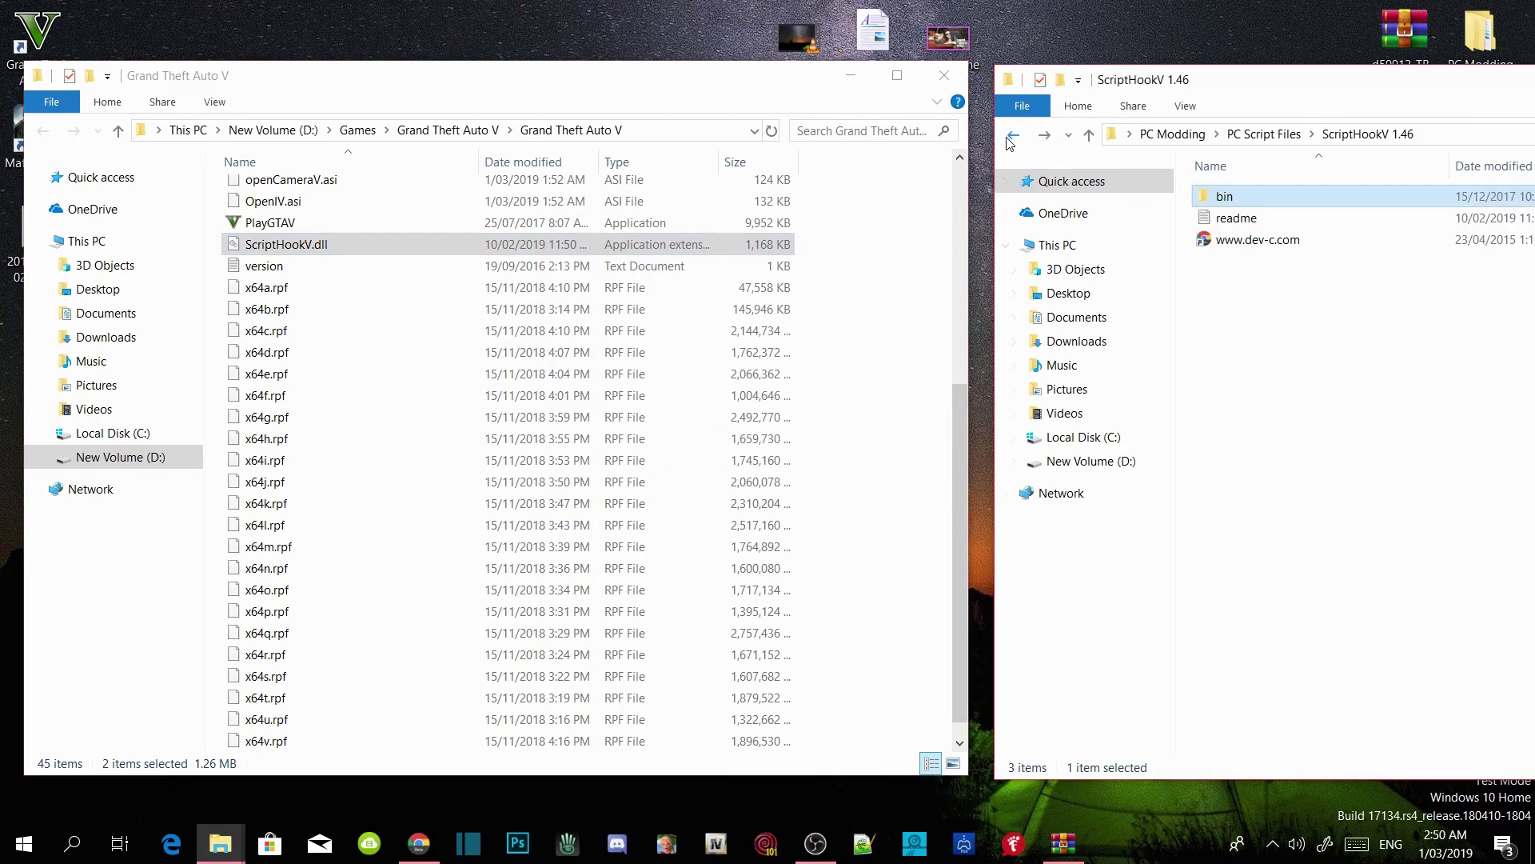
{"action": "left_click", "coordinate": [1013, 137]}
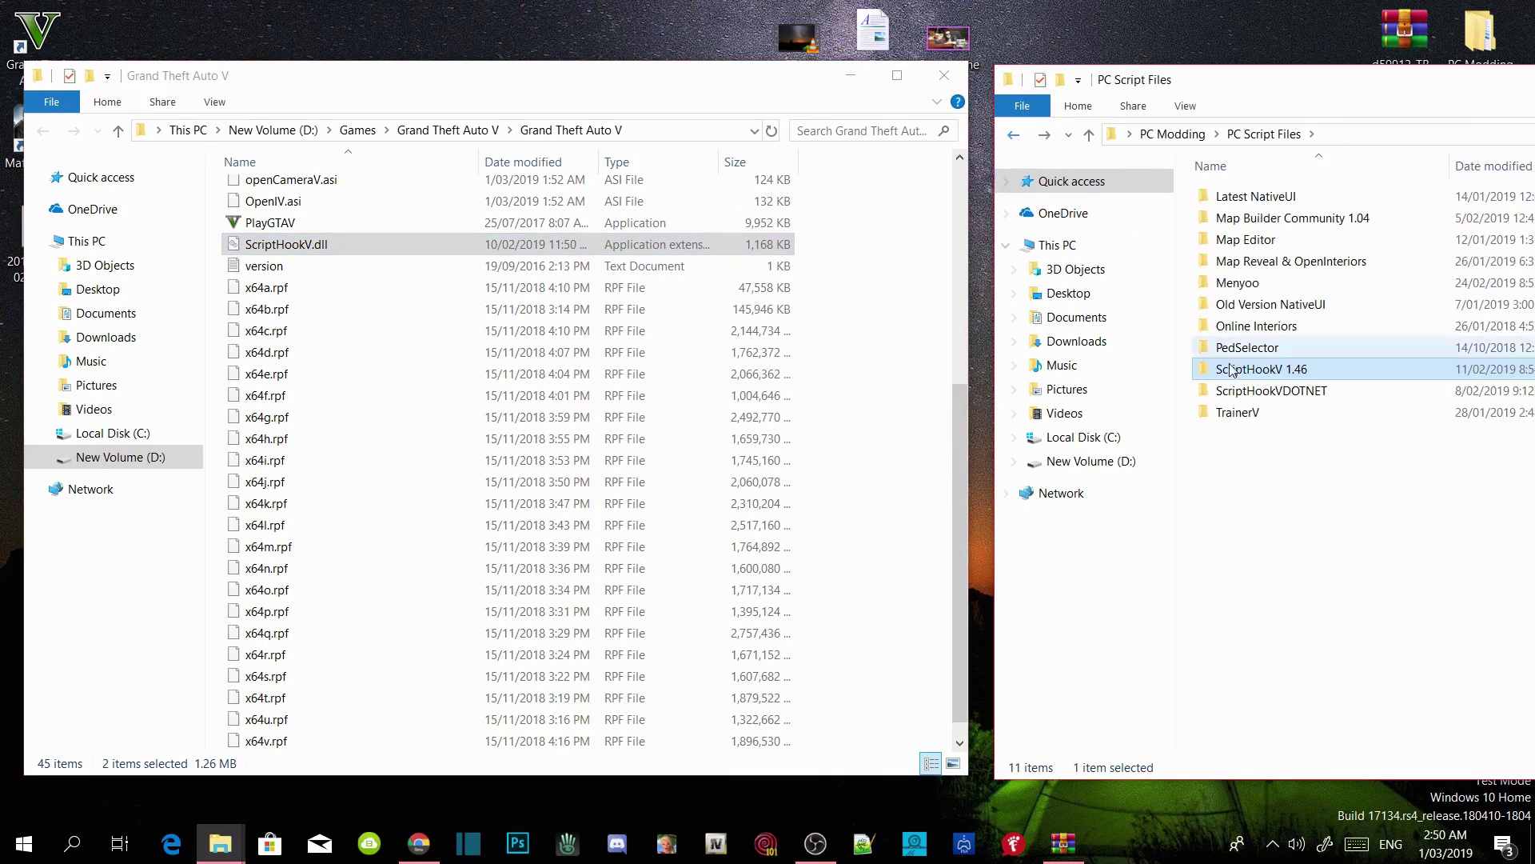
{"action": "double_click", "coordinate": [1271, 393]}
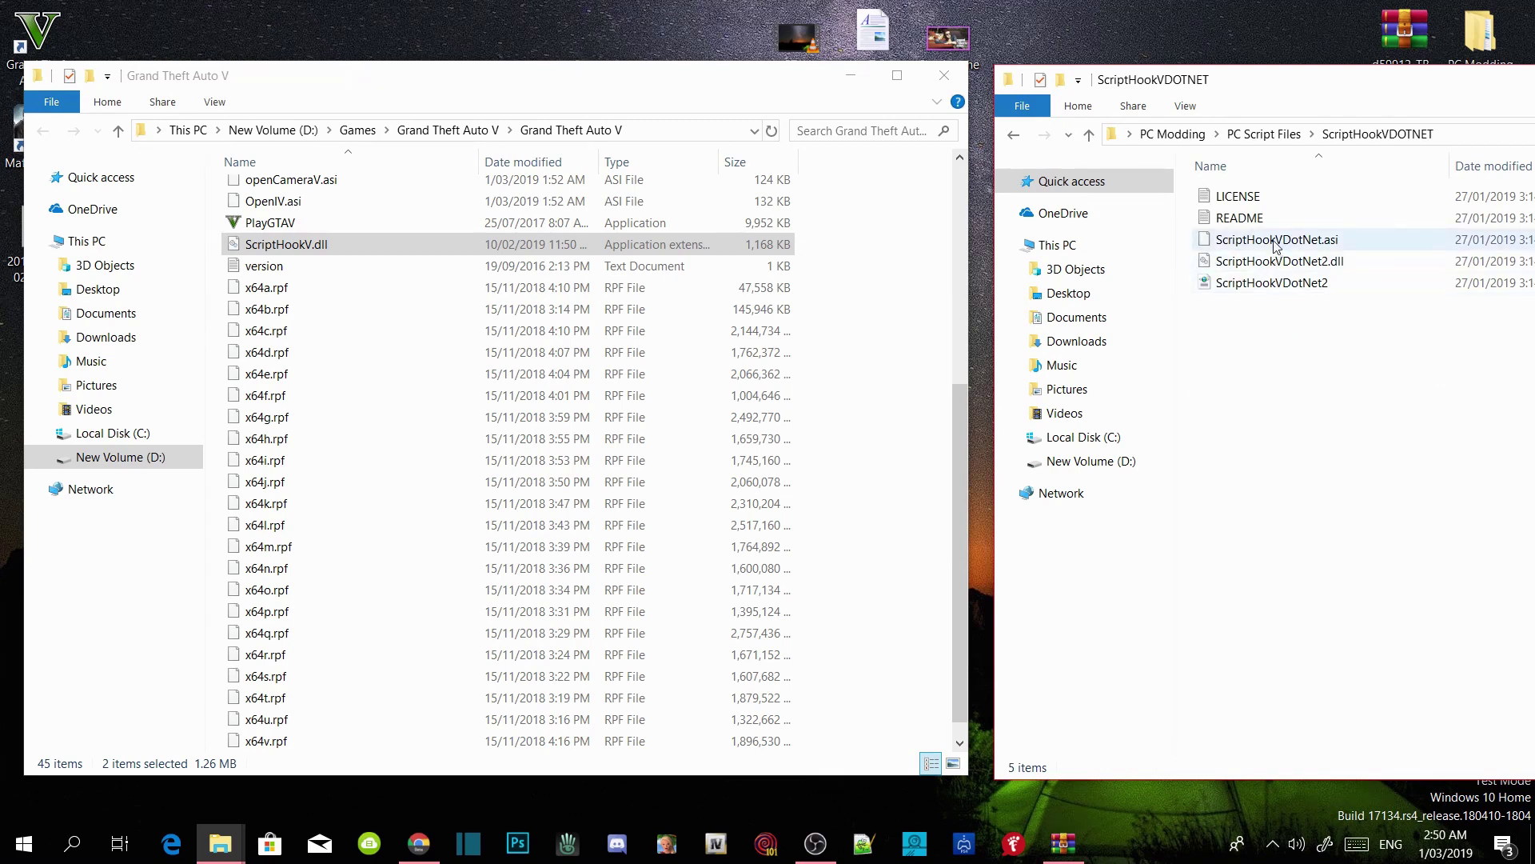
{"action": "left_click", "coordinate": [1275, 239]}
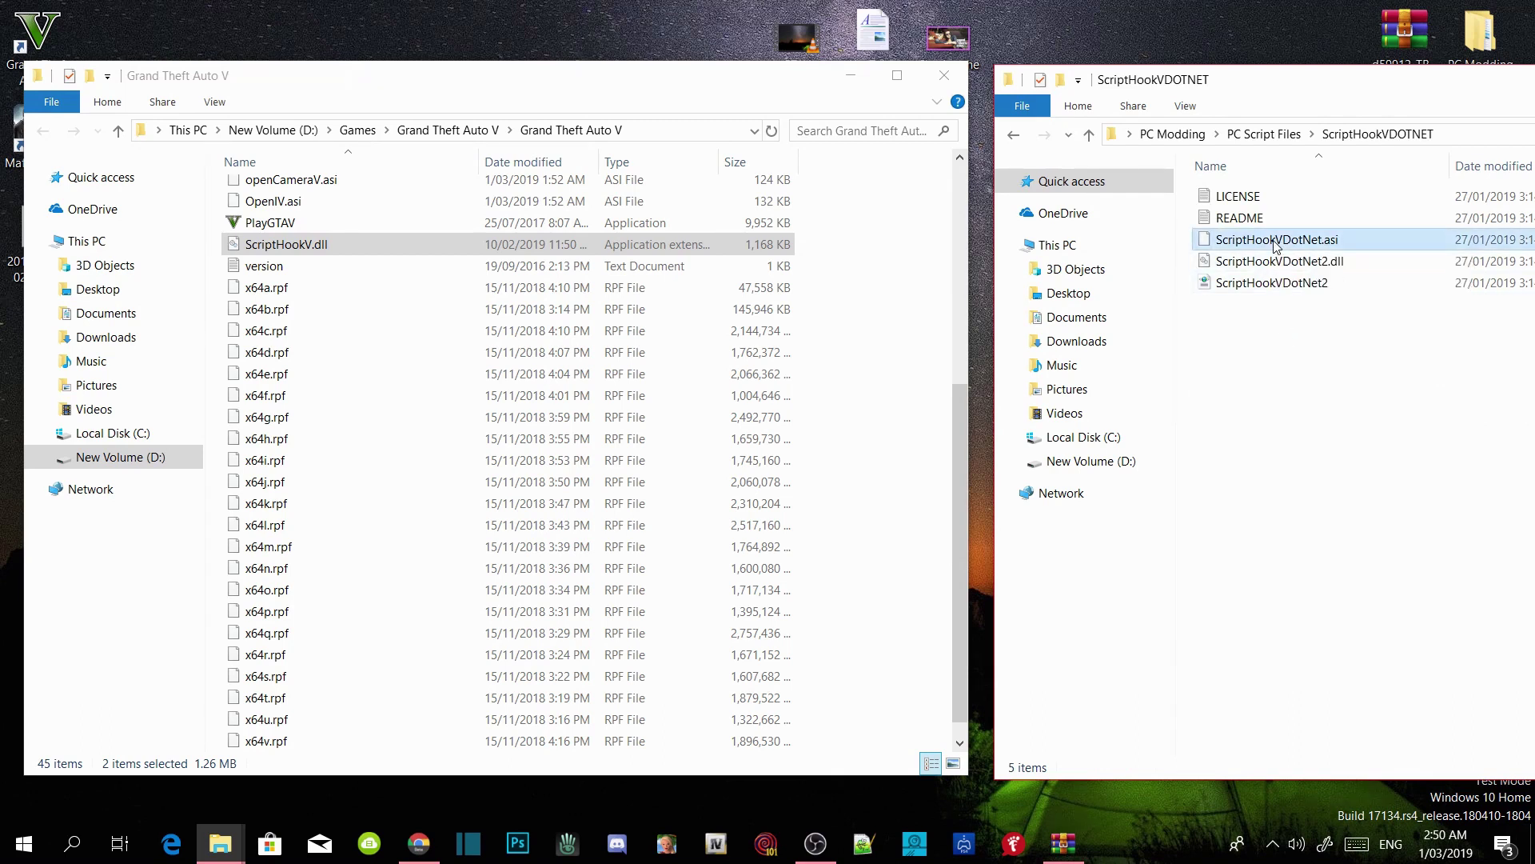
{"action": "left_click", "coordinate": [1276, 262], "text": "shift"}
{"action": "left_click", "coordinate": [1291, 283], "text": "shift"}
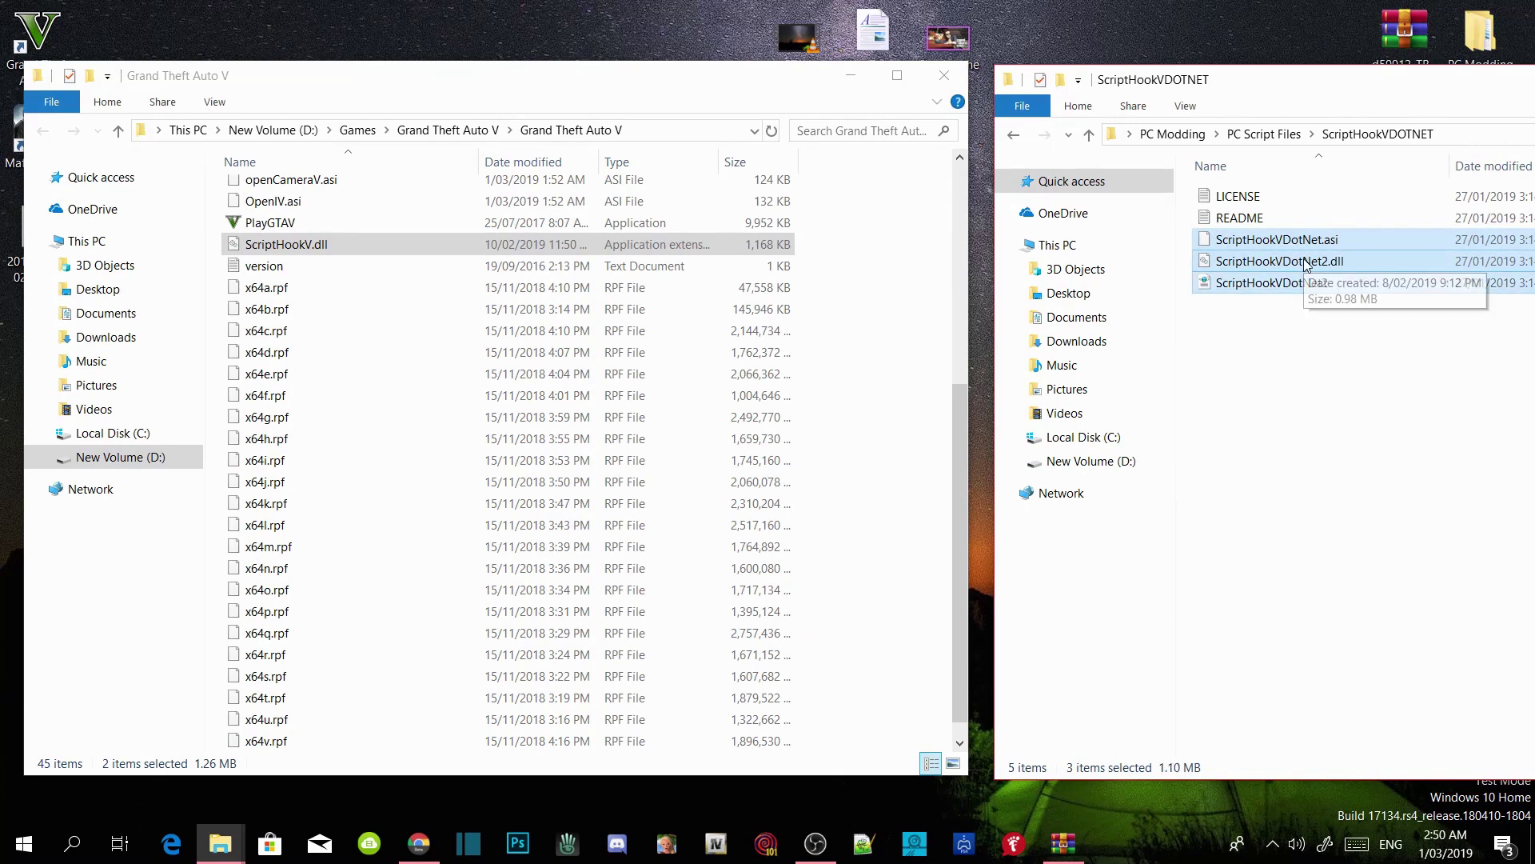
{"action": "left_click_drag", "start_coordinate": [1304, 263], "coordinate": [889, 470]}
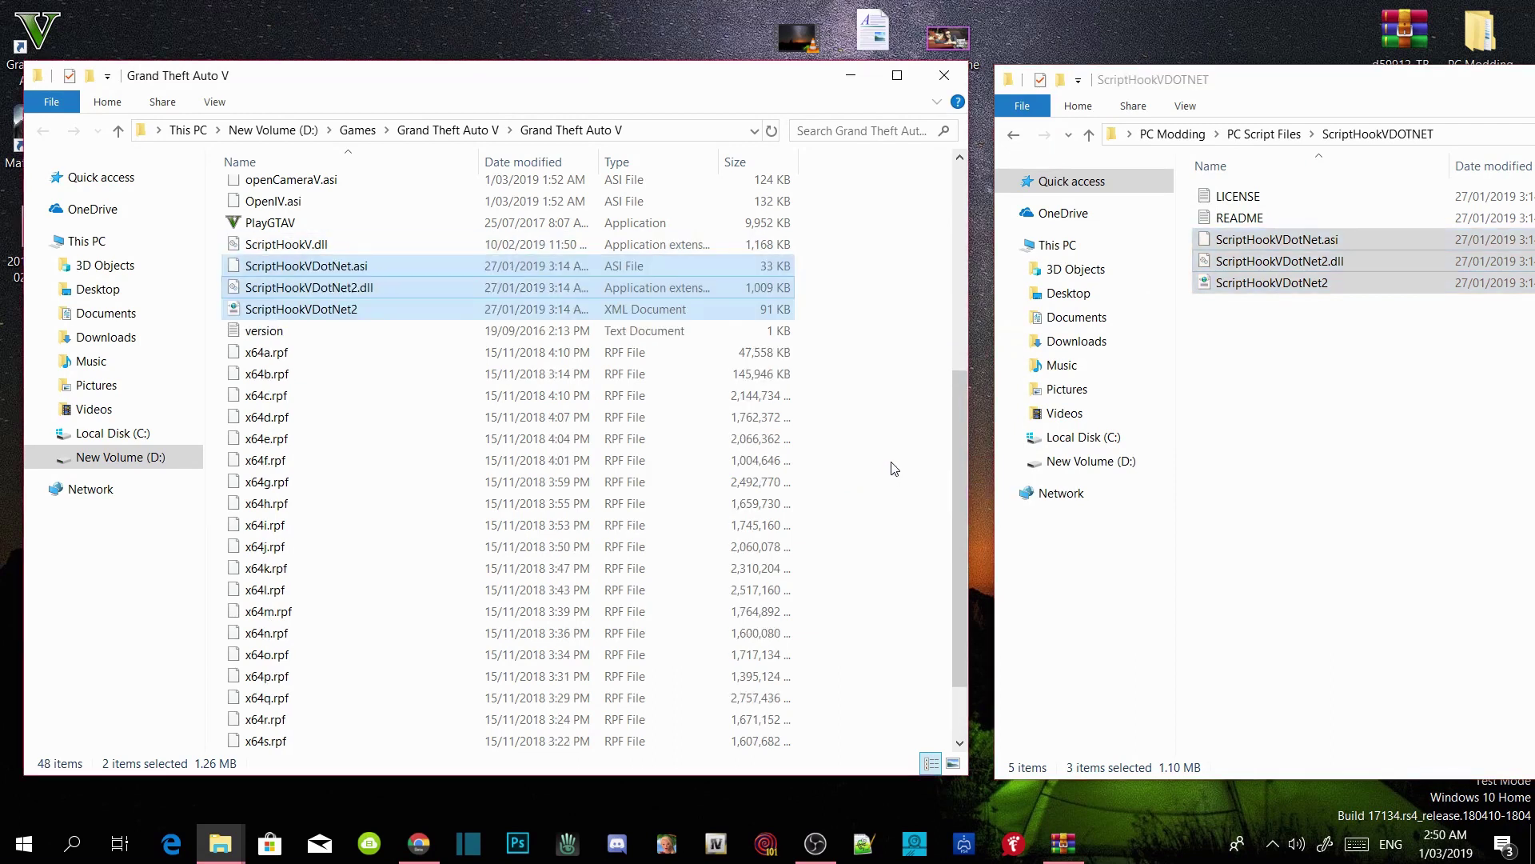
{"action": "left_click", "coordinate": [1013, 135]}
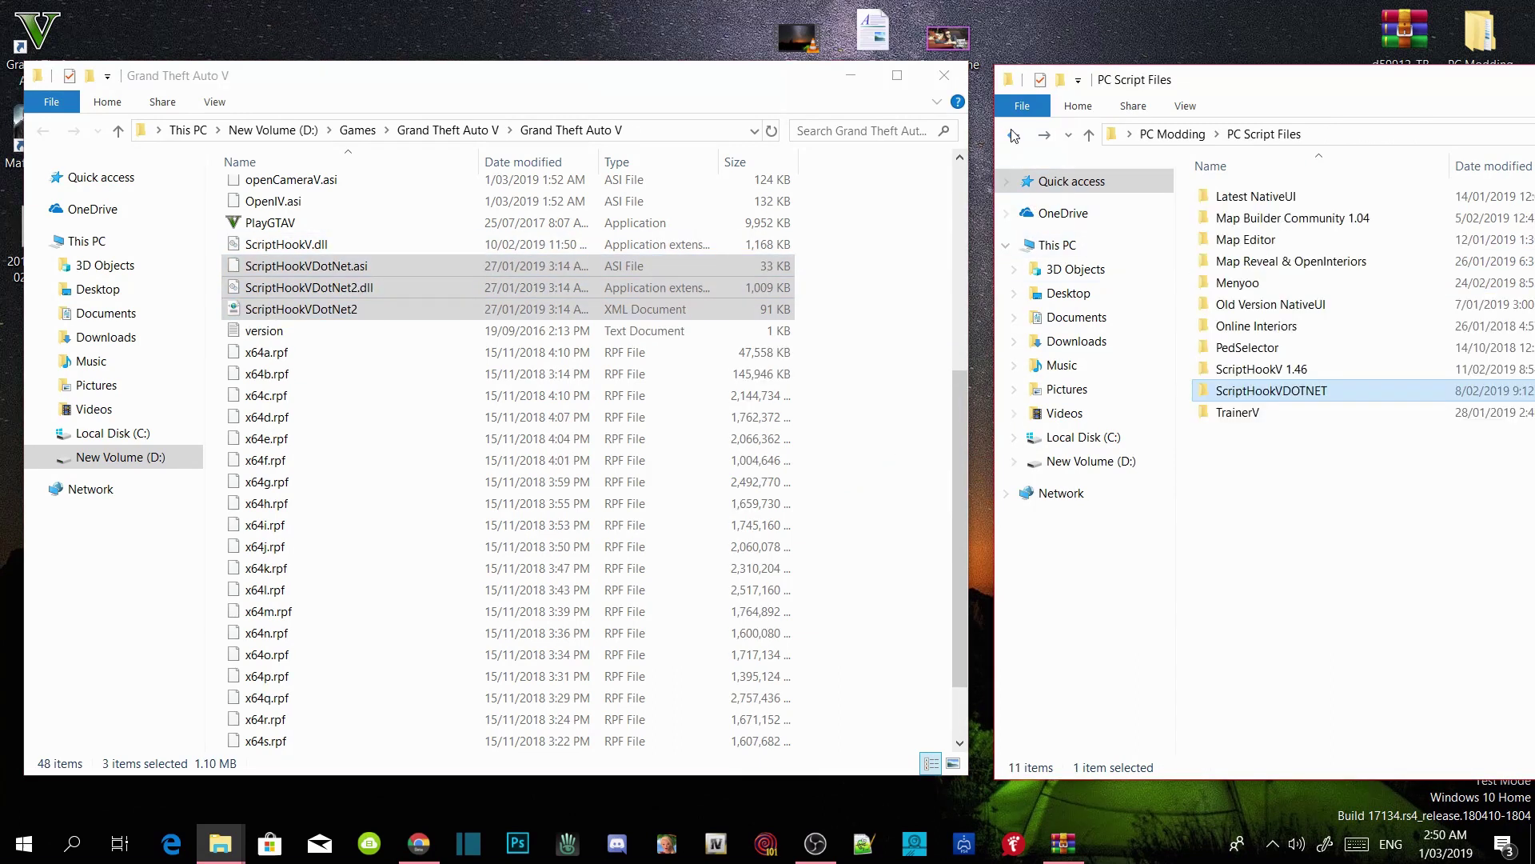
Copy TrainerV.asi and the trainerv settings file from the TrainerV folder into the game folder
{"action": "left_click", "coordinate": [1254, 484]}
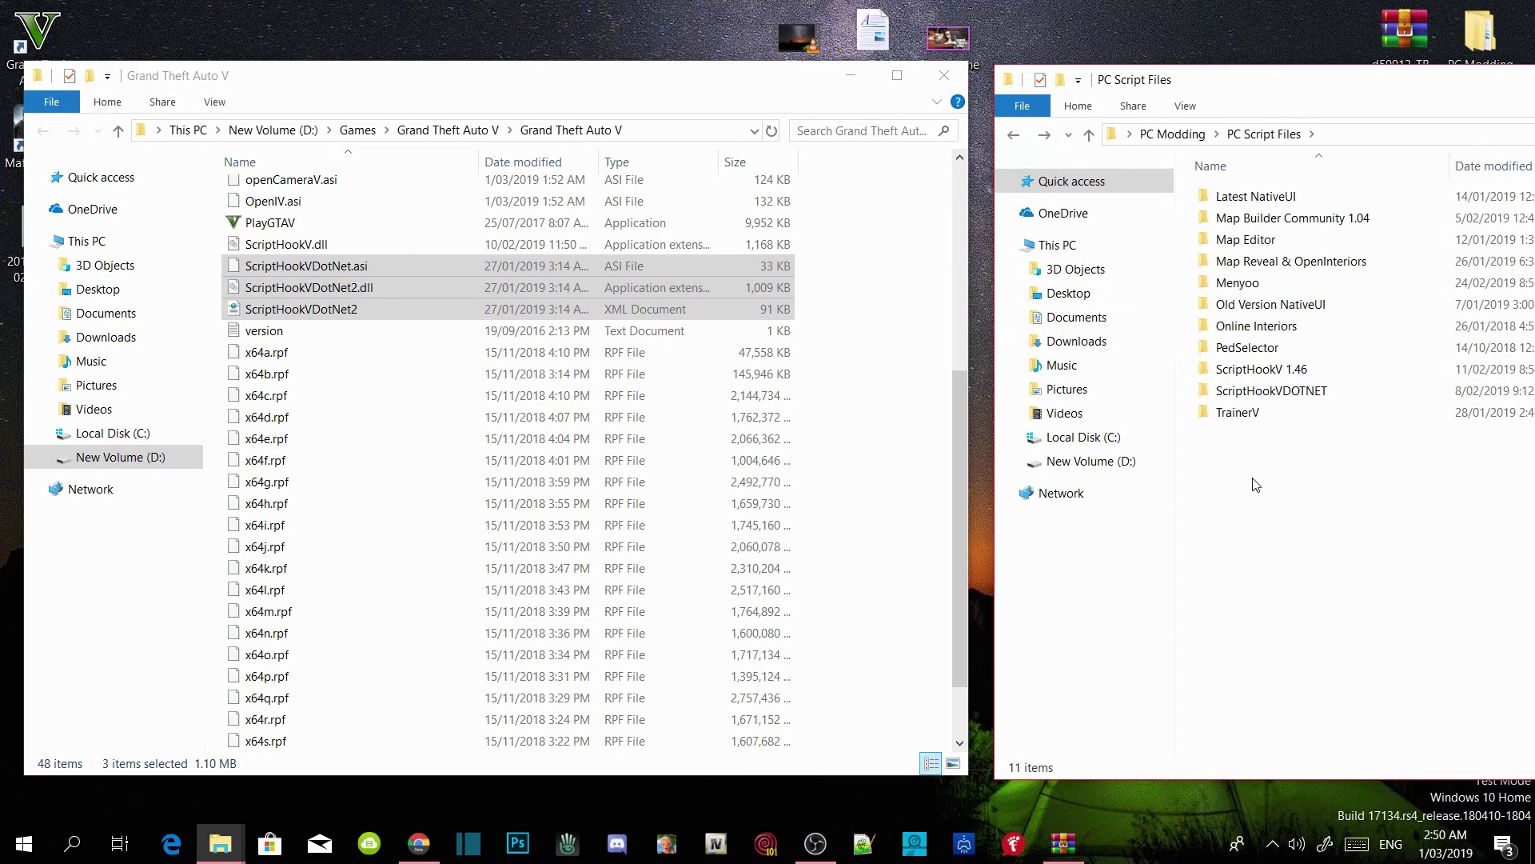
{"action": "double_click", "coordinate": [1255, 421]}
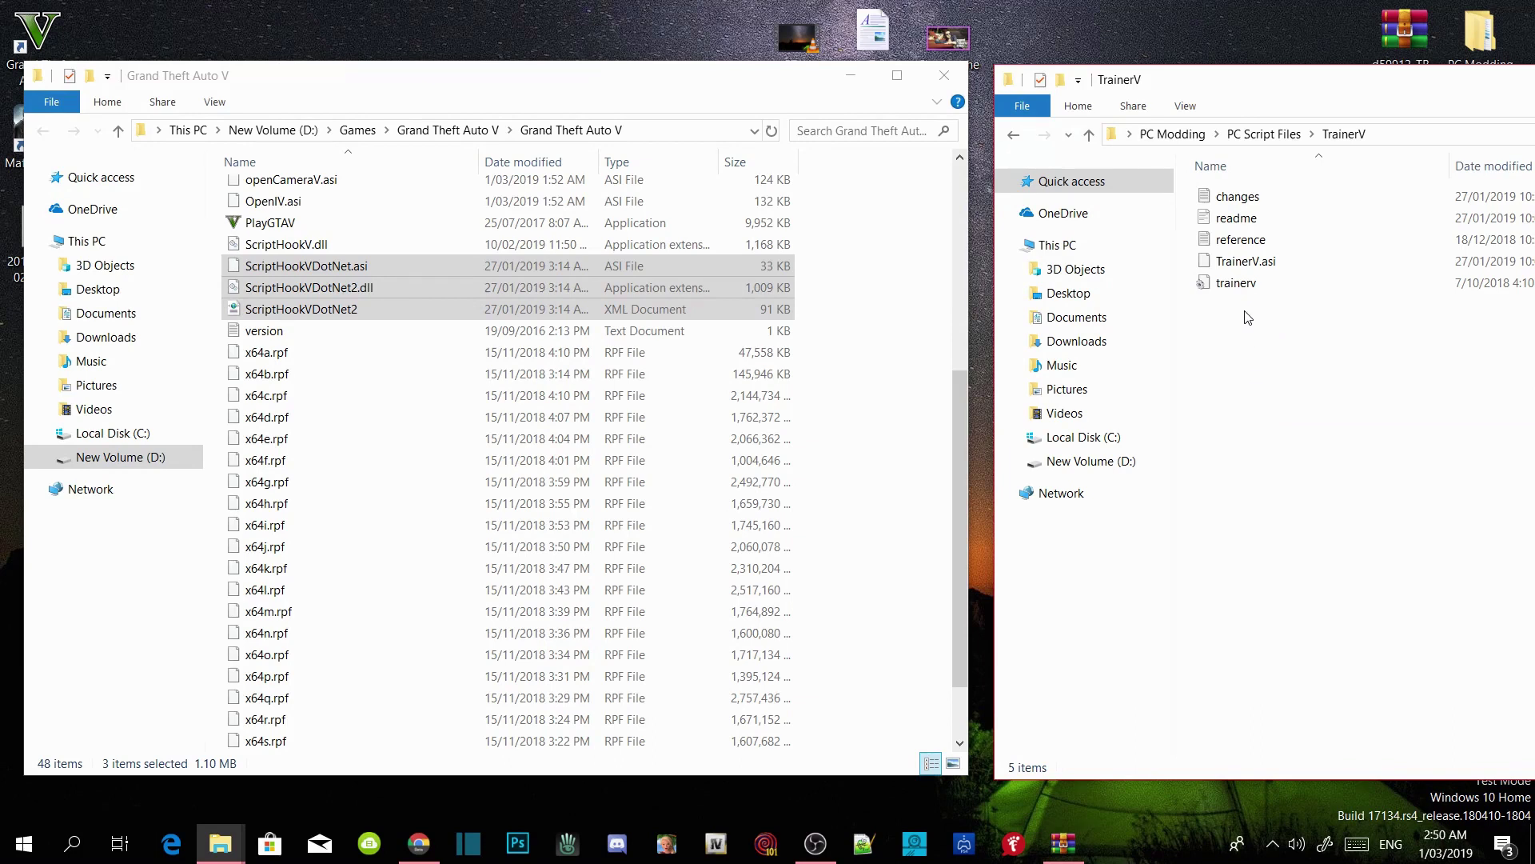
{"action": "left_click", "coordinate": [1260, 271]}
{"action": "key", "text": "shift+Down"}
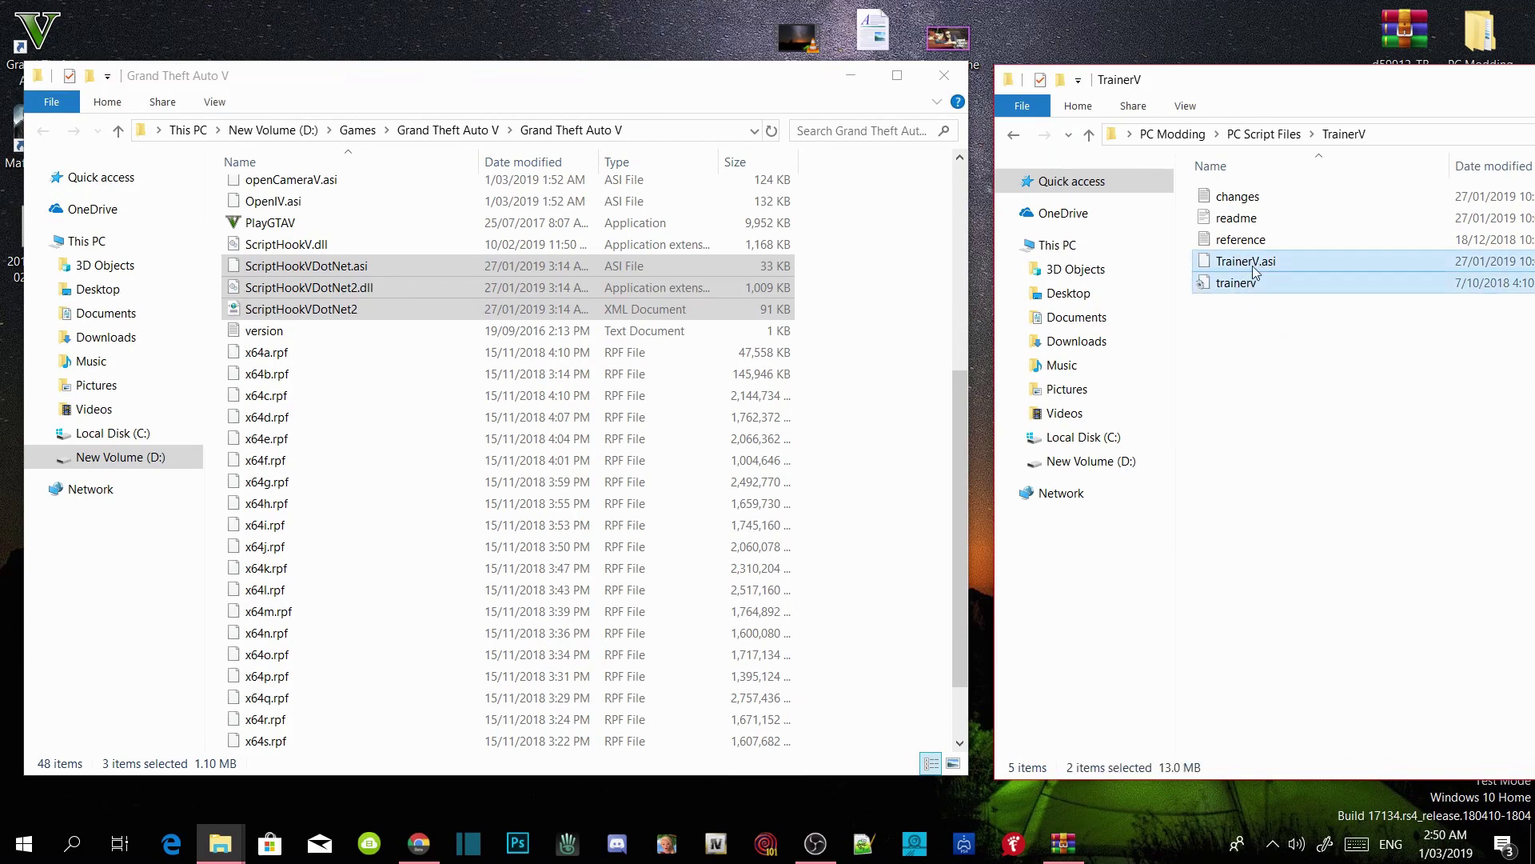
{"action": "left_click_drag", "start_coordinate": [1254, 264], "coordinate": [908, 505]}
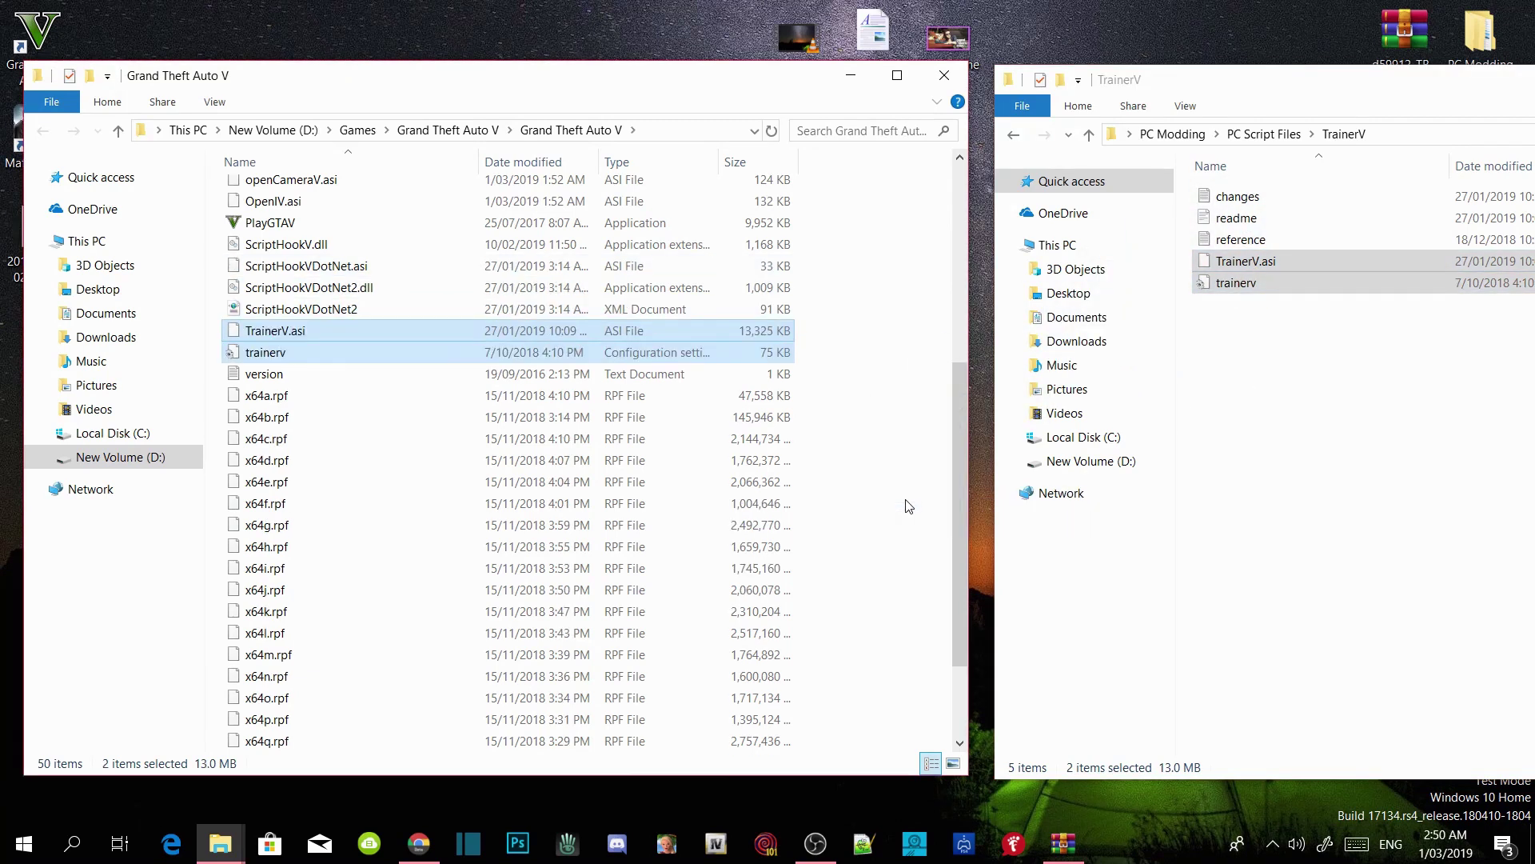
{"action": "left_click", "coordinate": [1014, 136]}
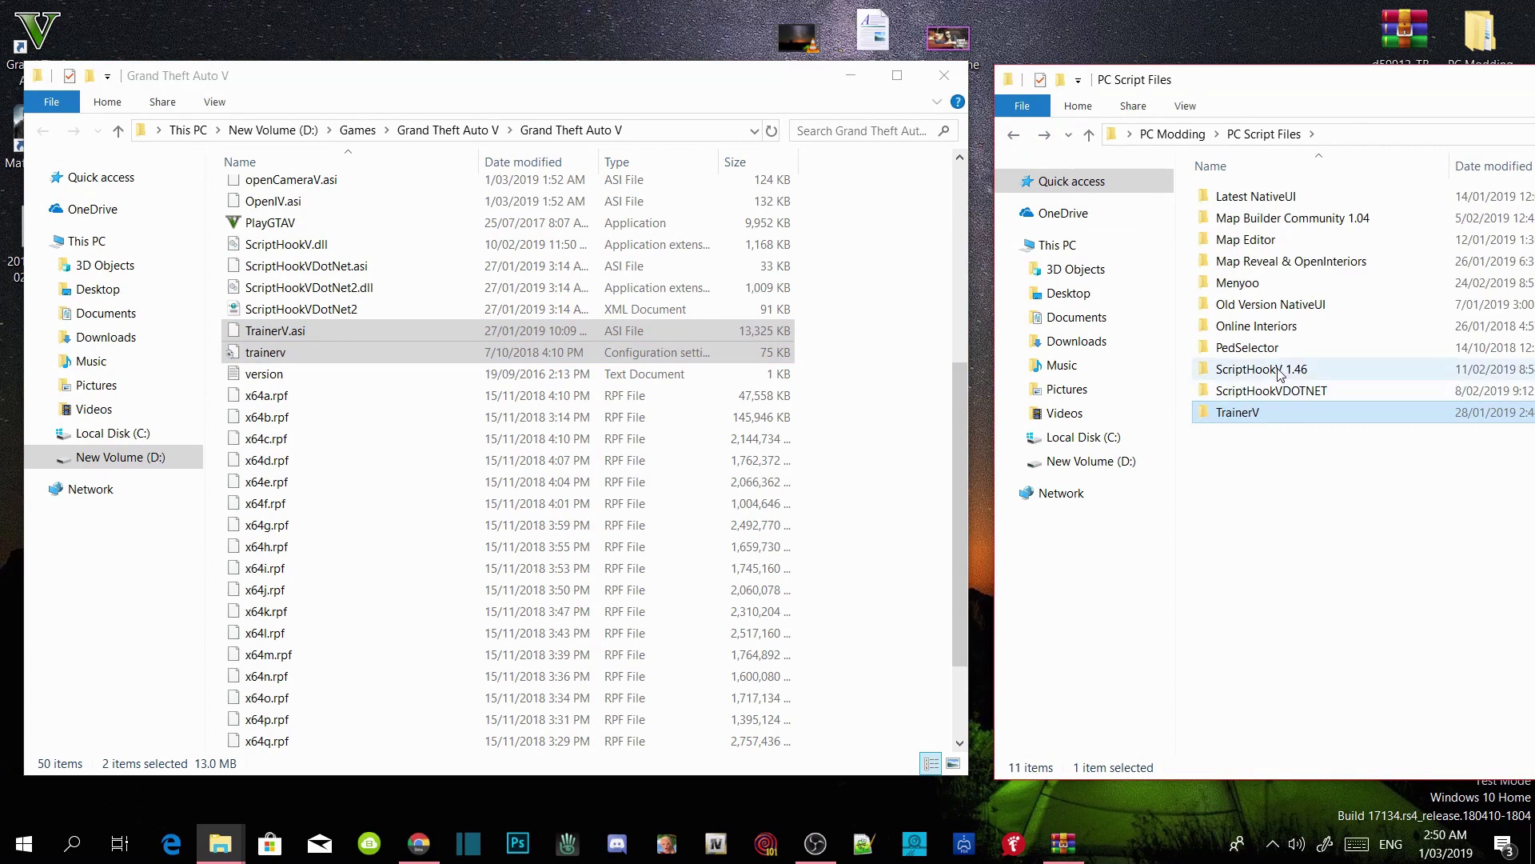
Copy the menyooStuff folder and Menyoo.asi from the Menyoo folder into the game folder
{"action": "double_click", "coordinate": [1261, 284]}
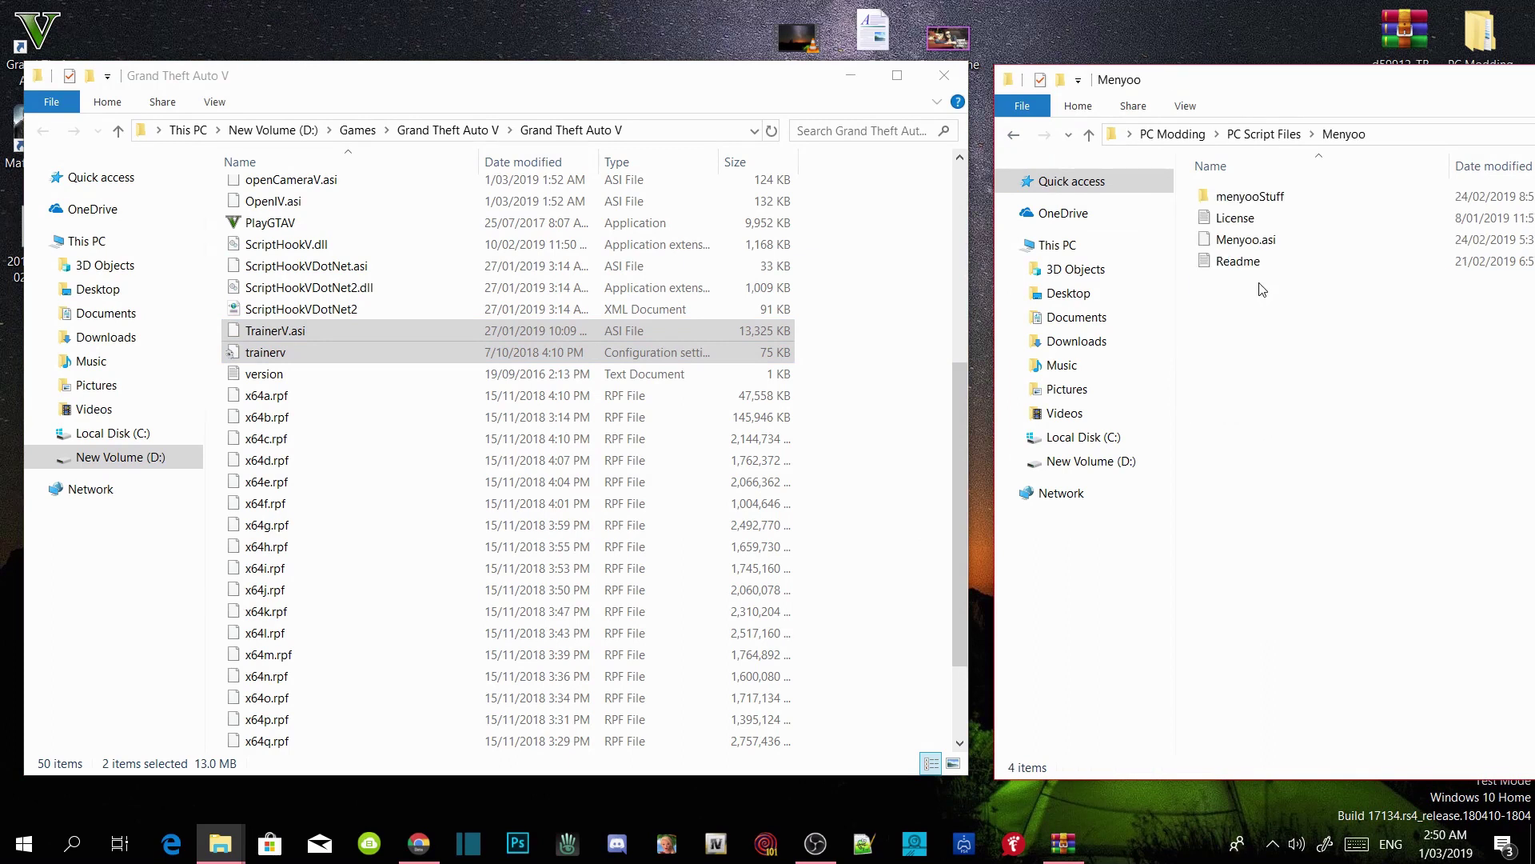
{"action": "left_click", "coordinate": [1260, 200]}
{"action": "left_click", "coordinate": [1261, 241], "text": "ctrl"}
{"action": "left_click_drag", "start_coordinate": [1262, 244], "coordinate": [888, 531]}
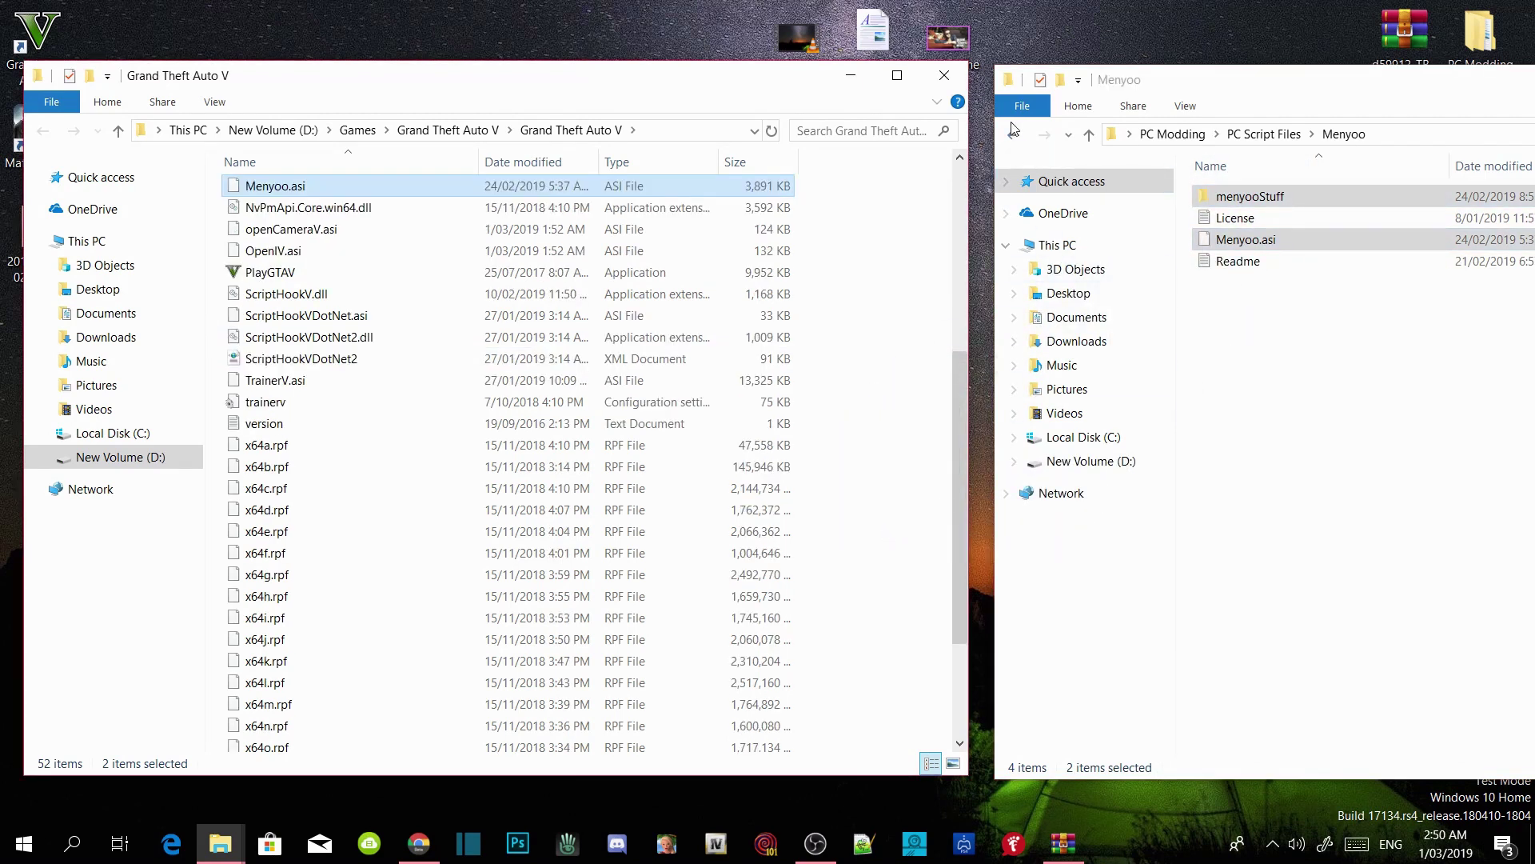
{"action": "left_click", "coordinate": [1014, 135]}
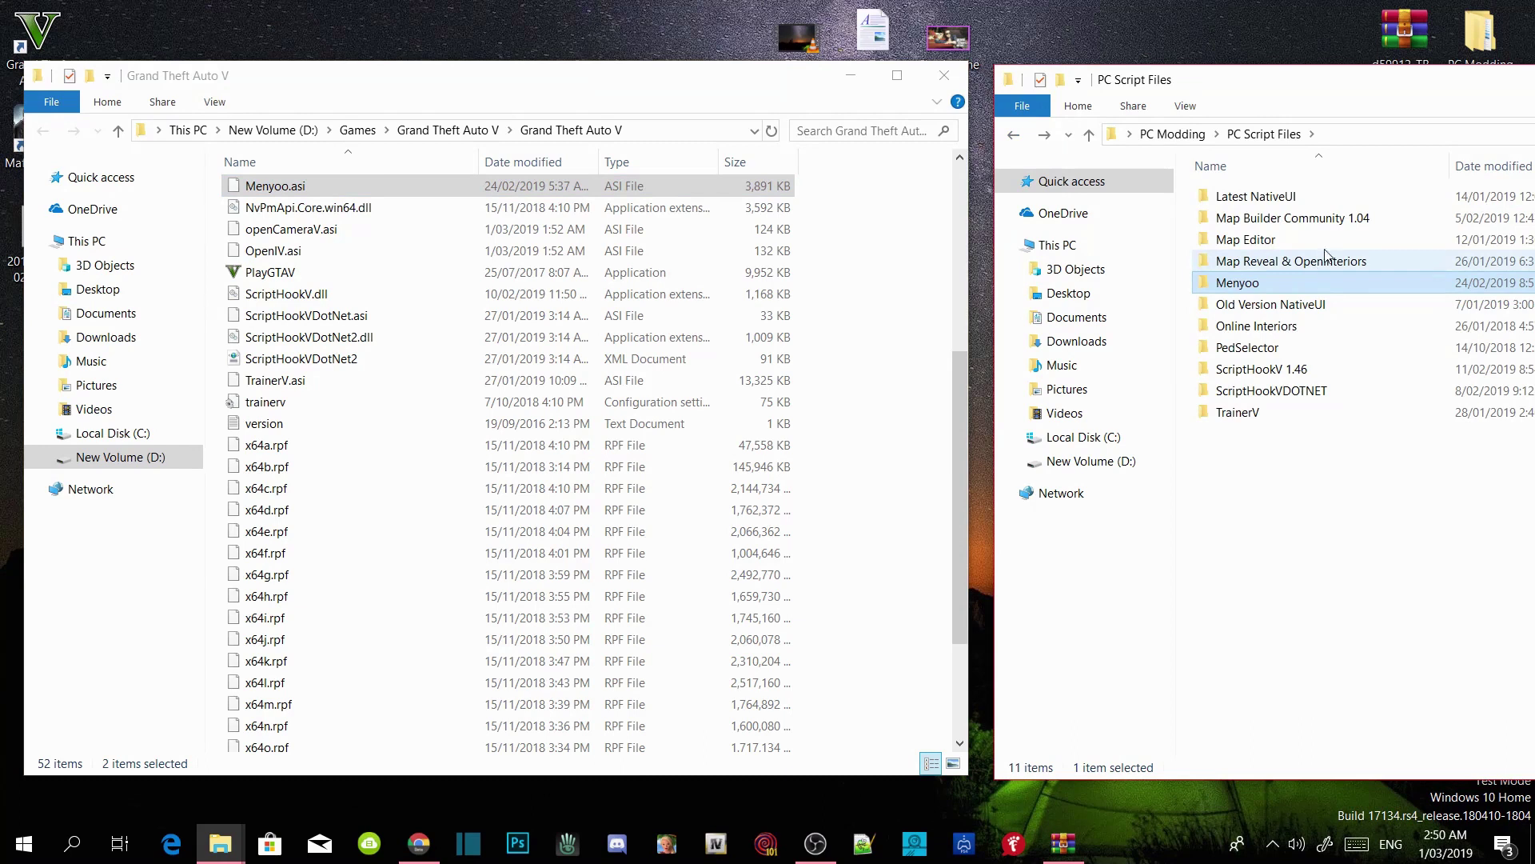
Open the Latest NativeUI folder containing NativeUI.dll and NativeUI
{"action": "double_click", "coordinate": [1280, 203]}
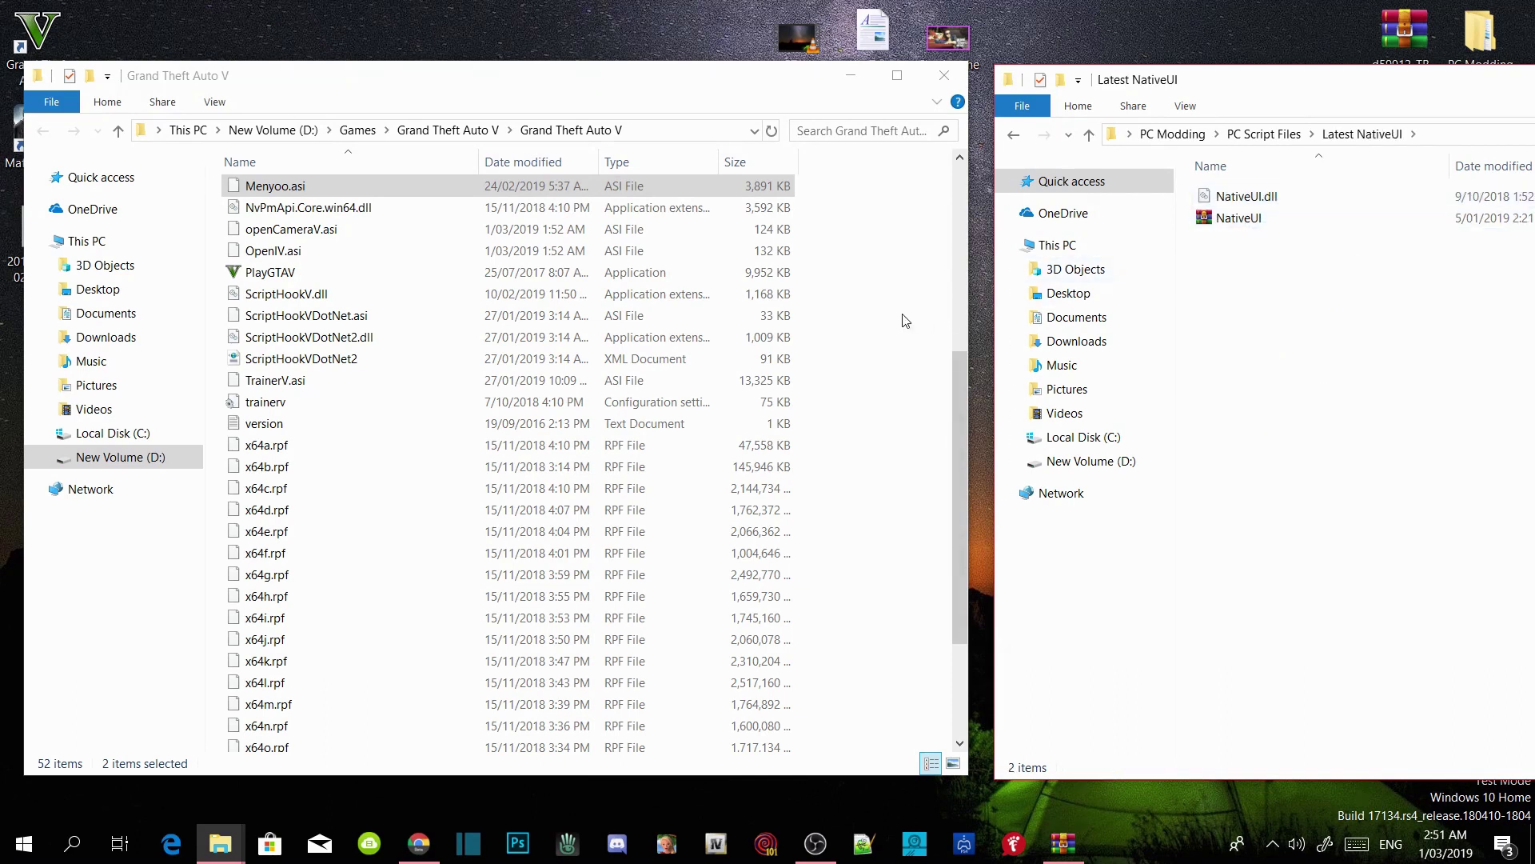
{"action": "right_click", "coordinate": [878, 315]}
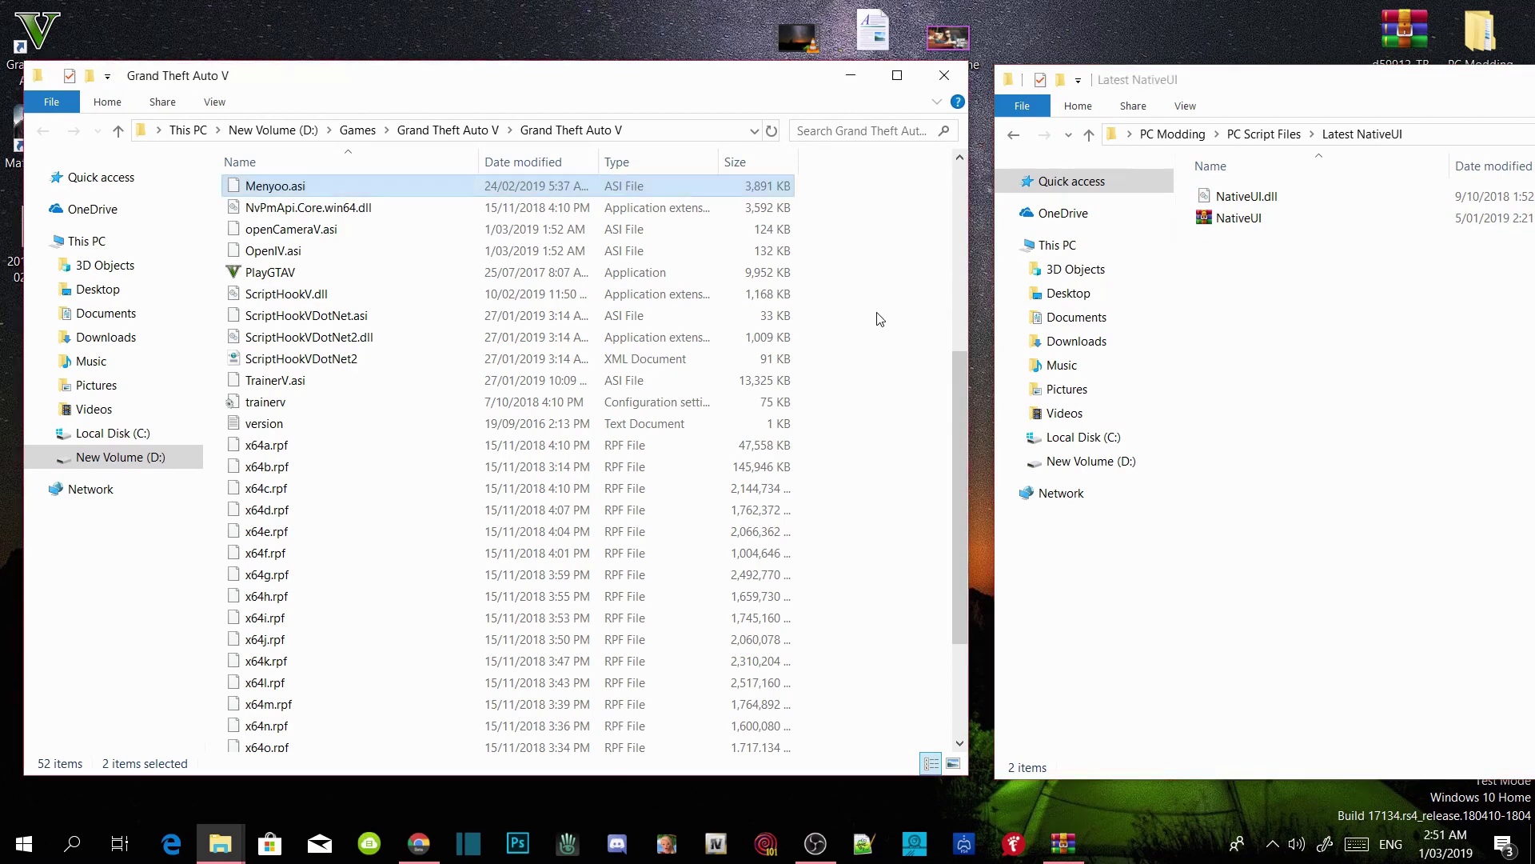
Create a new folder named 'scripts' in the Grand Theft Auto V folder and open it
{"action": "left_click", "coordinate": [926, 400]}
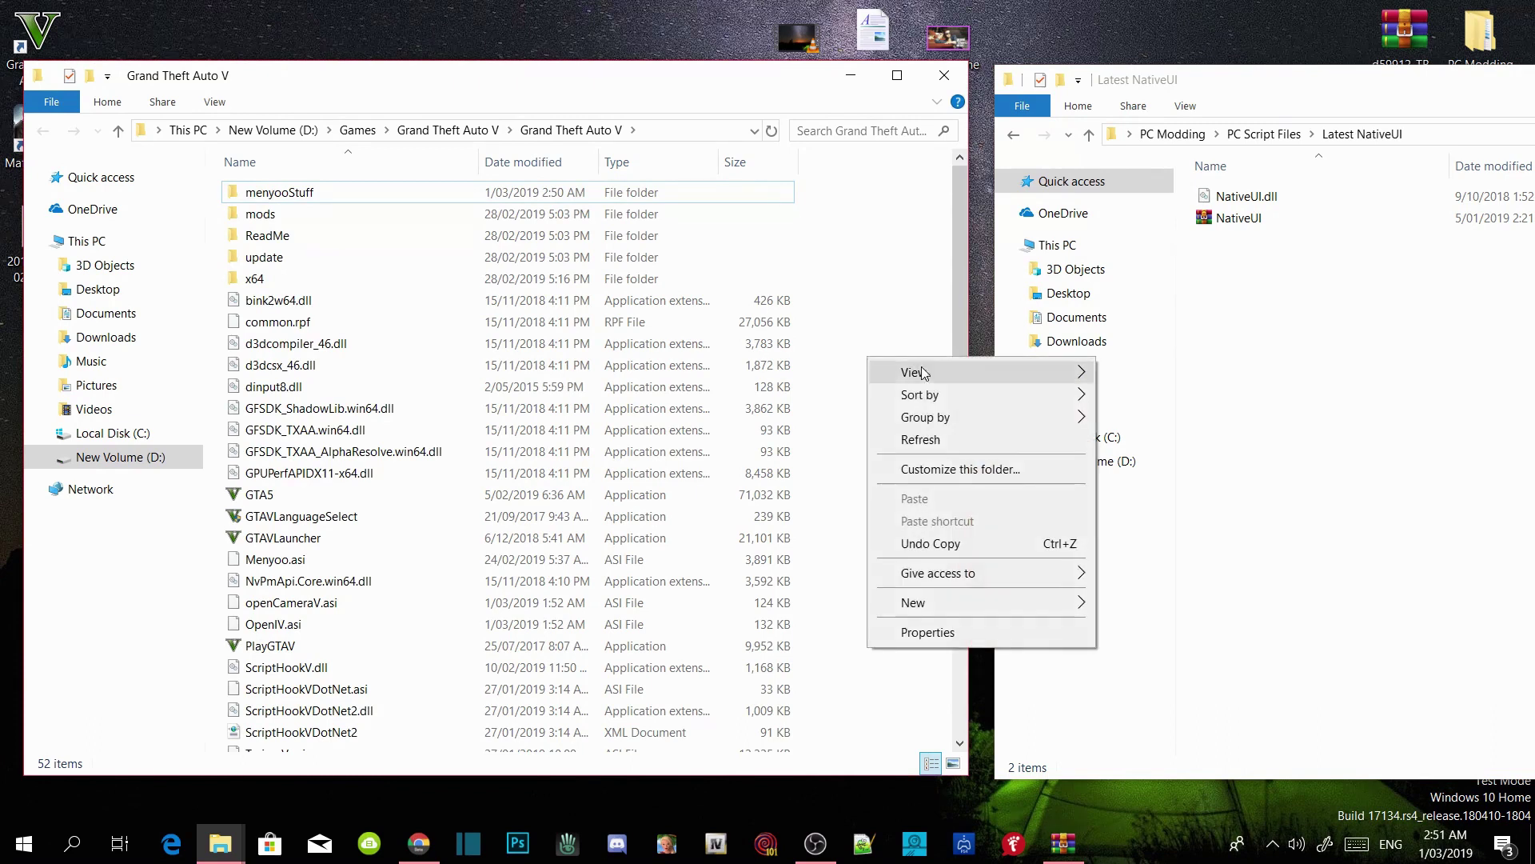
{"action": "mouse_move", "coordinate": [1050, 602]}
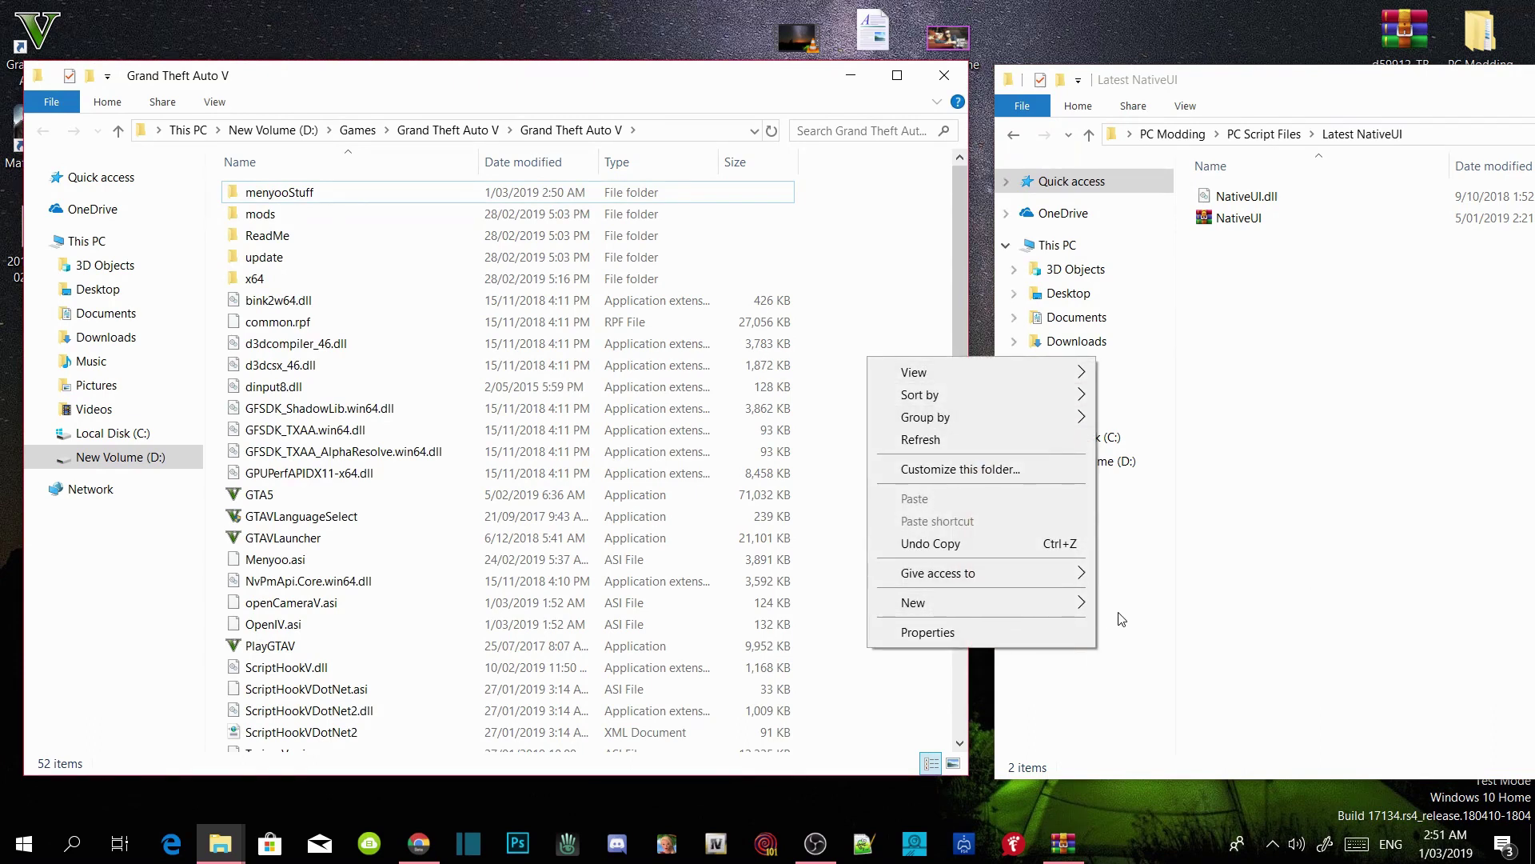
{"action": "left_click", "coordinate": [1127, 605]}
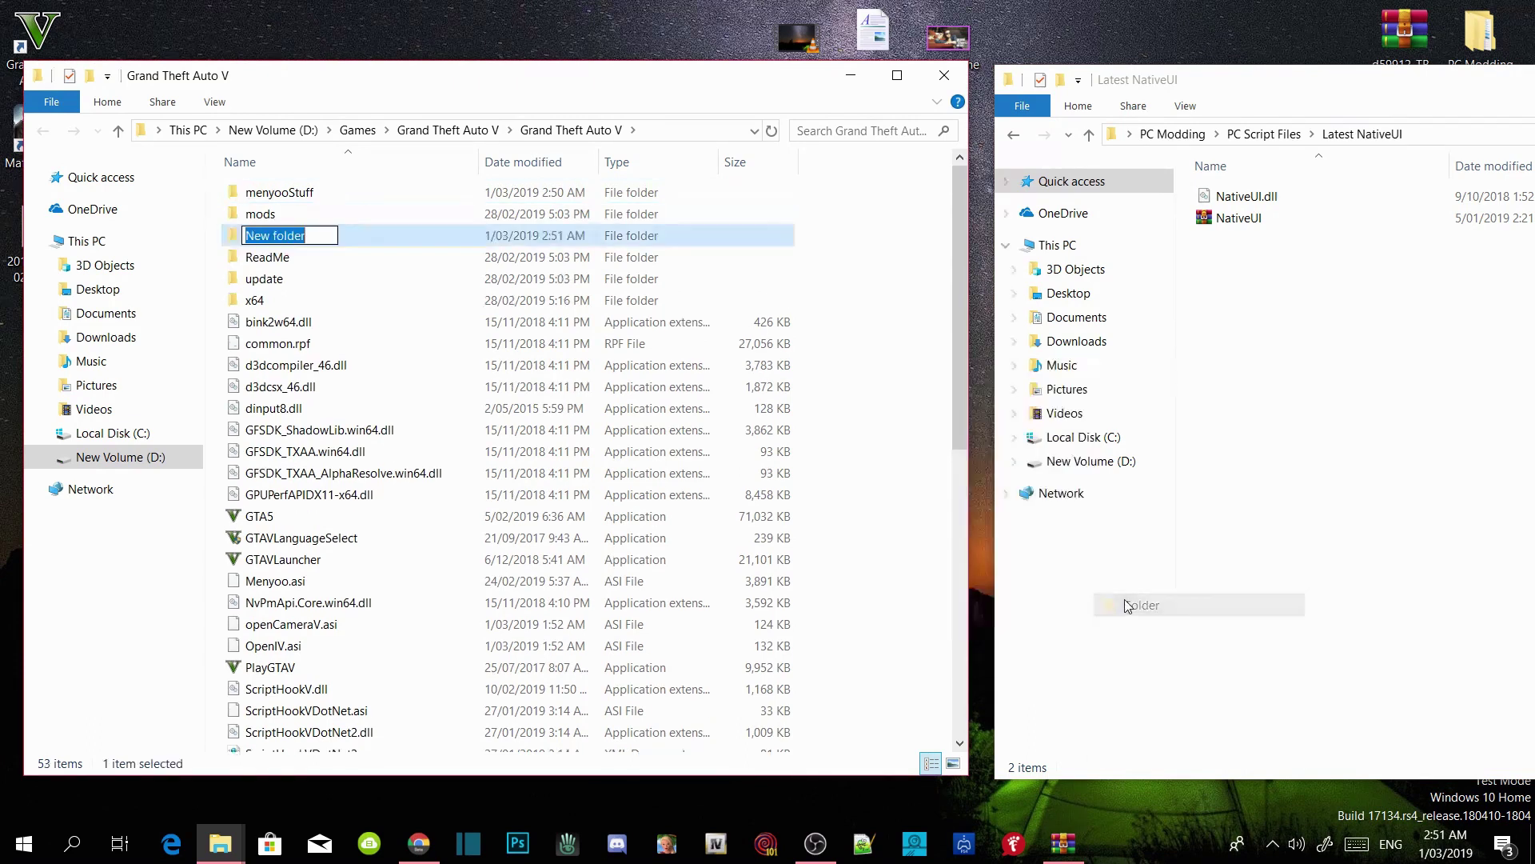
{"action": "type", "text": "sc"}
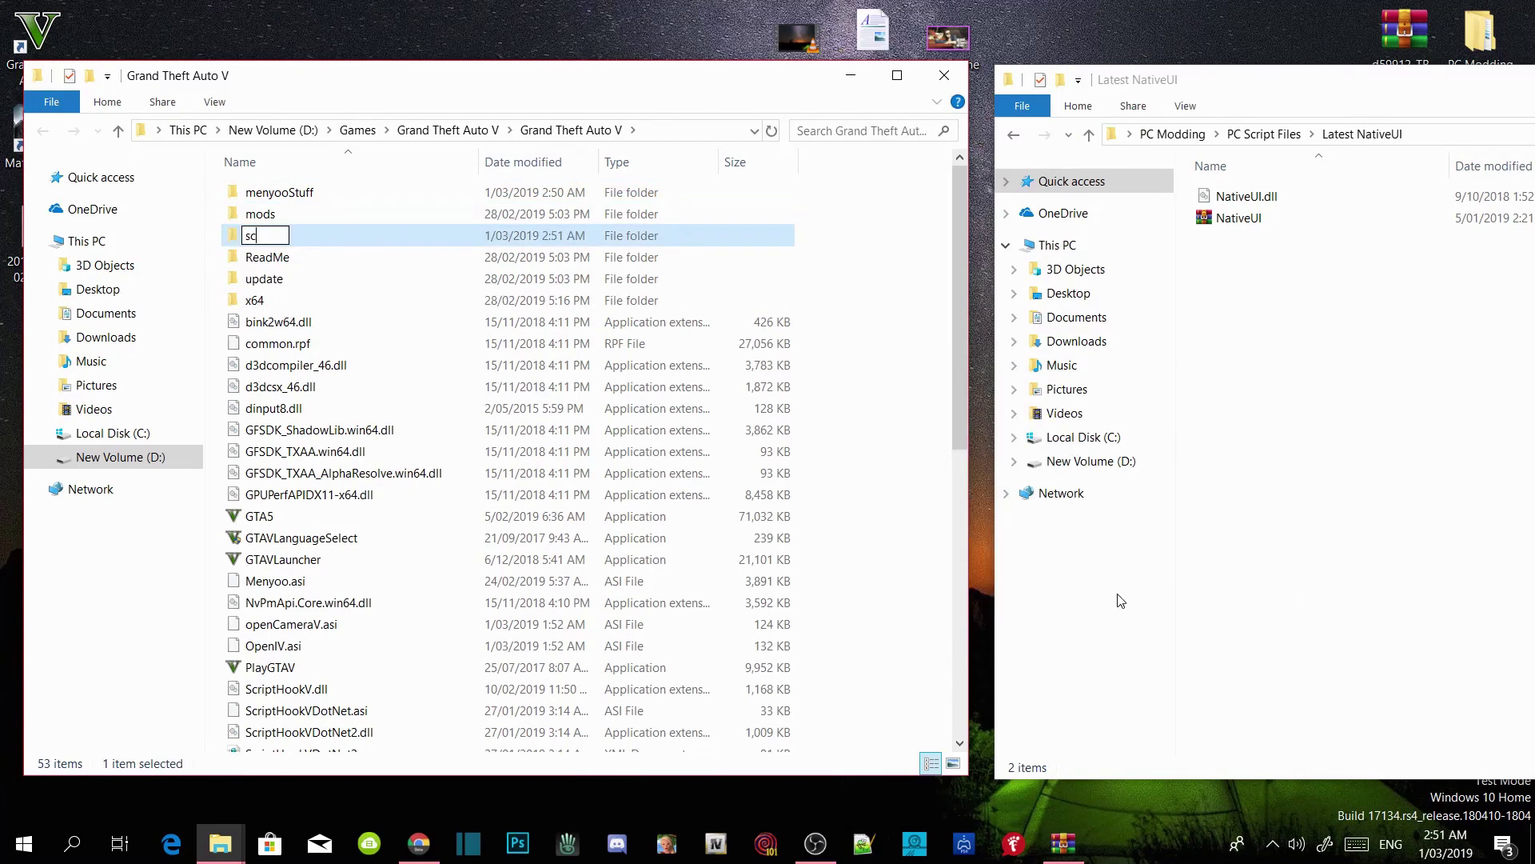
{"action": "type", "text": "ripts"}
{"action": "key", "text": "Return"}
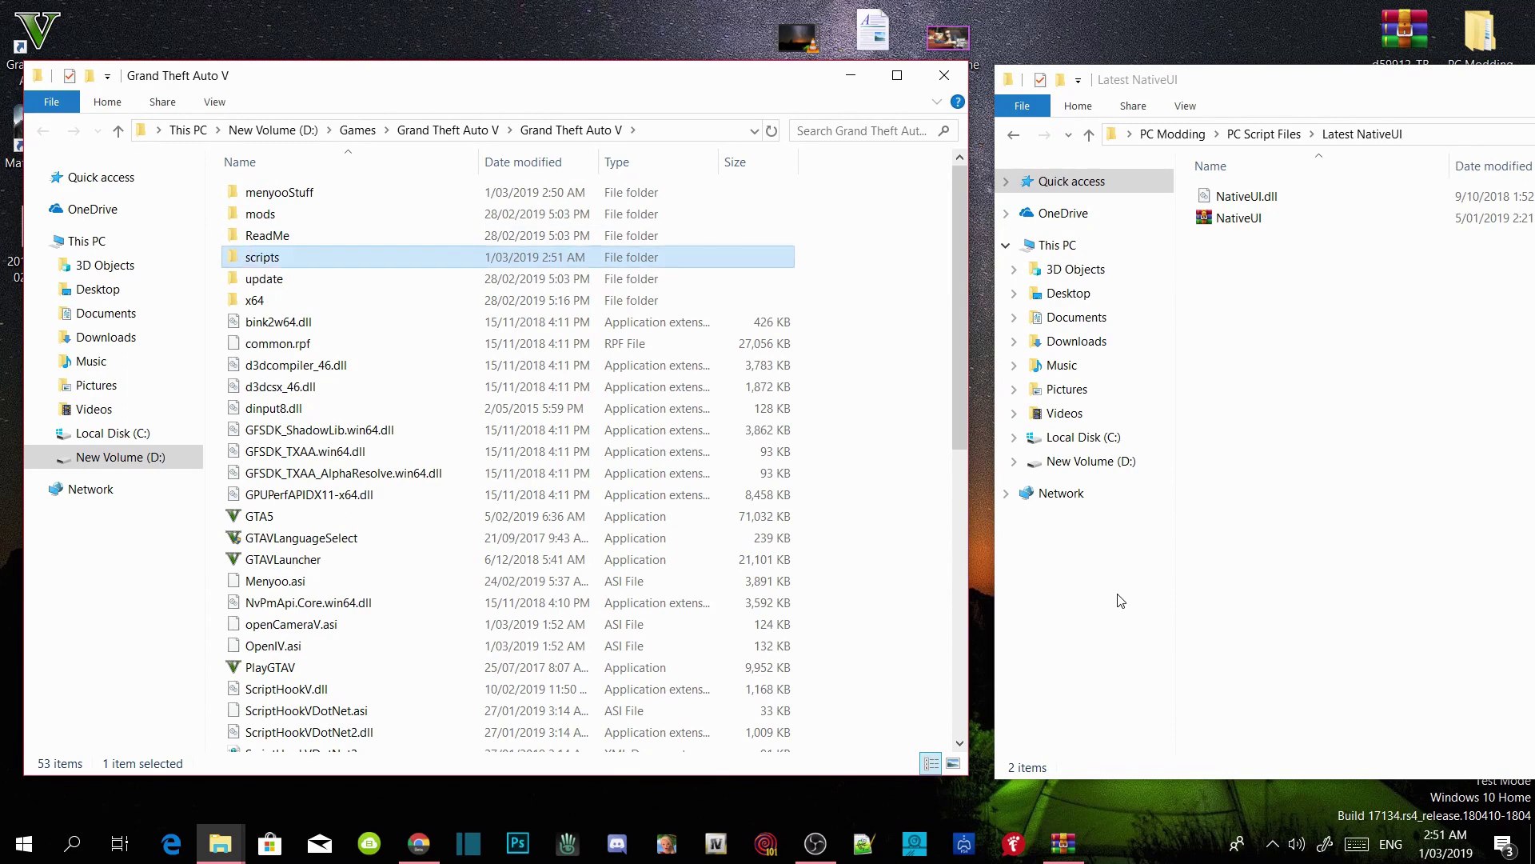
{"action": "key", "text": "Return"}
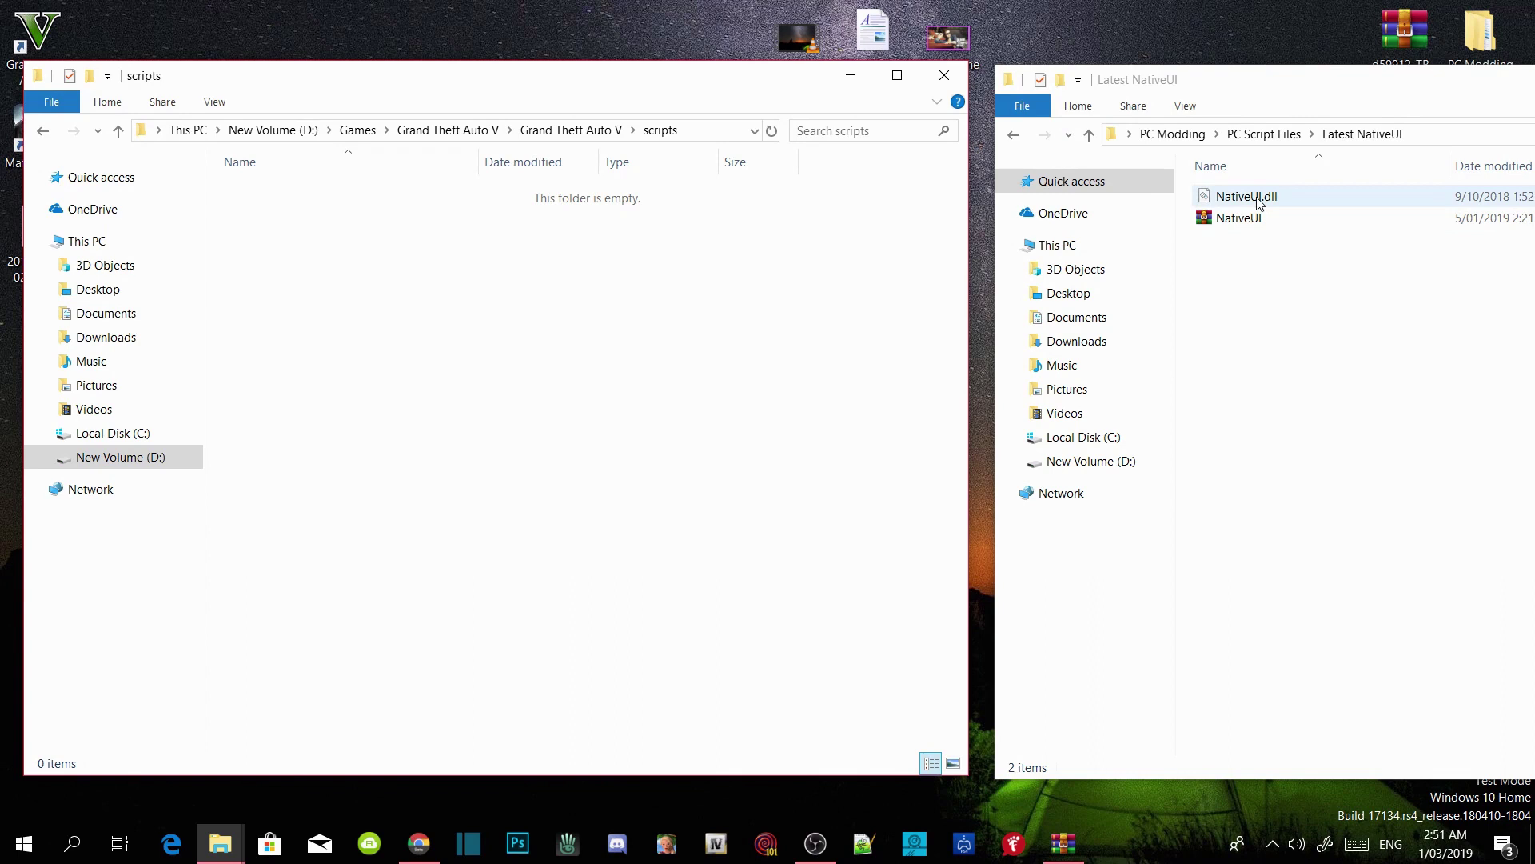
Drag NativeUI.dll from Latest NativeUI into the empty scripts folder
{"action": "left_click_drag", "start_coordinate": [1258, 202], "coordinate": [683, 322]}
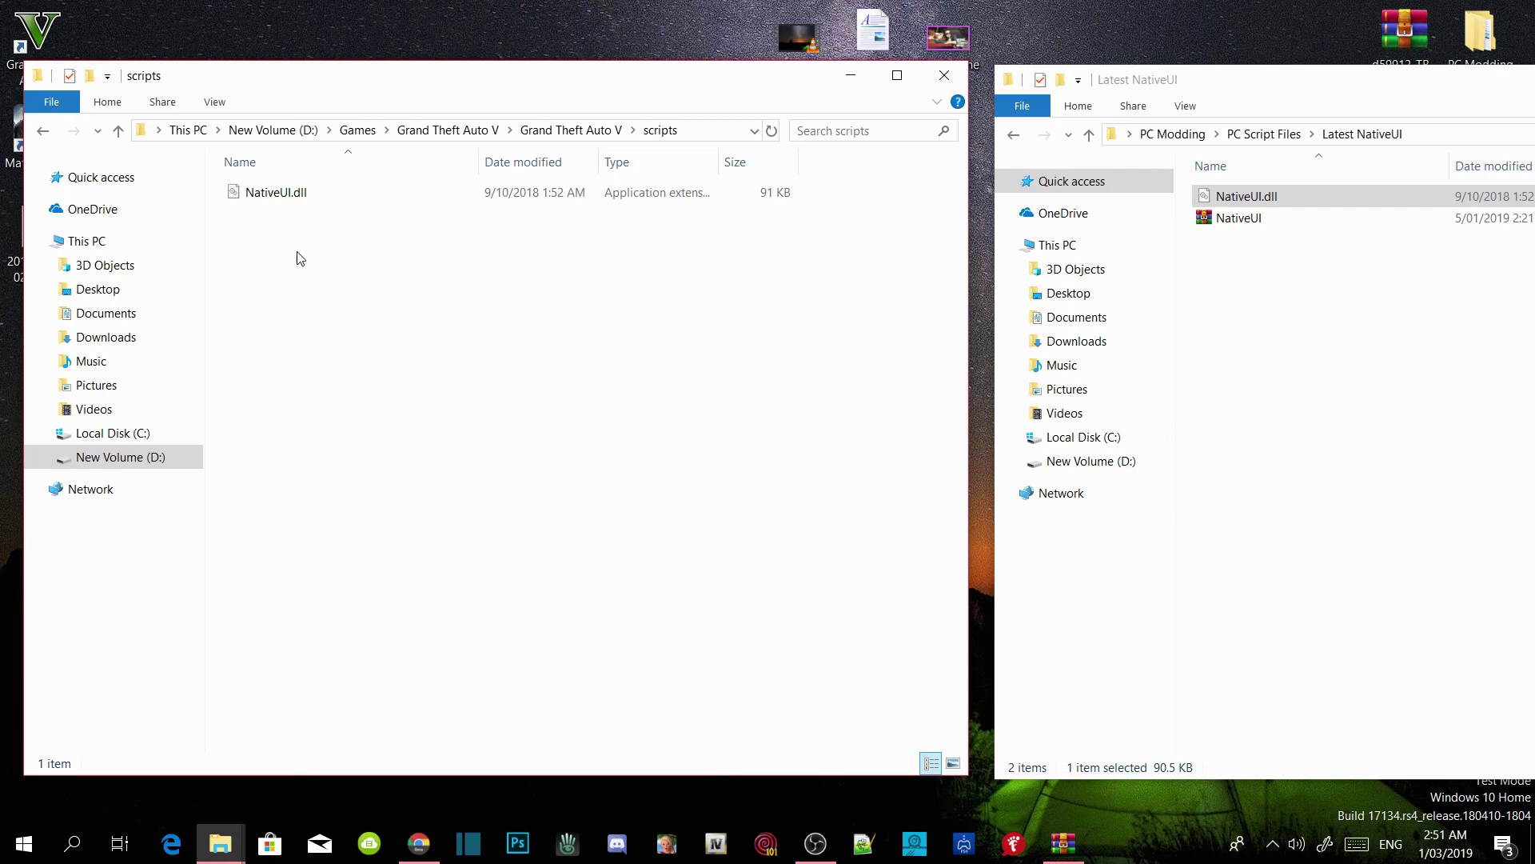
{"action": "mouse_move", "coordinate": [290, 201]}
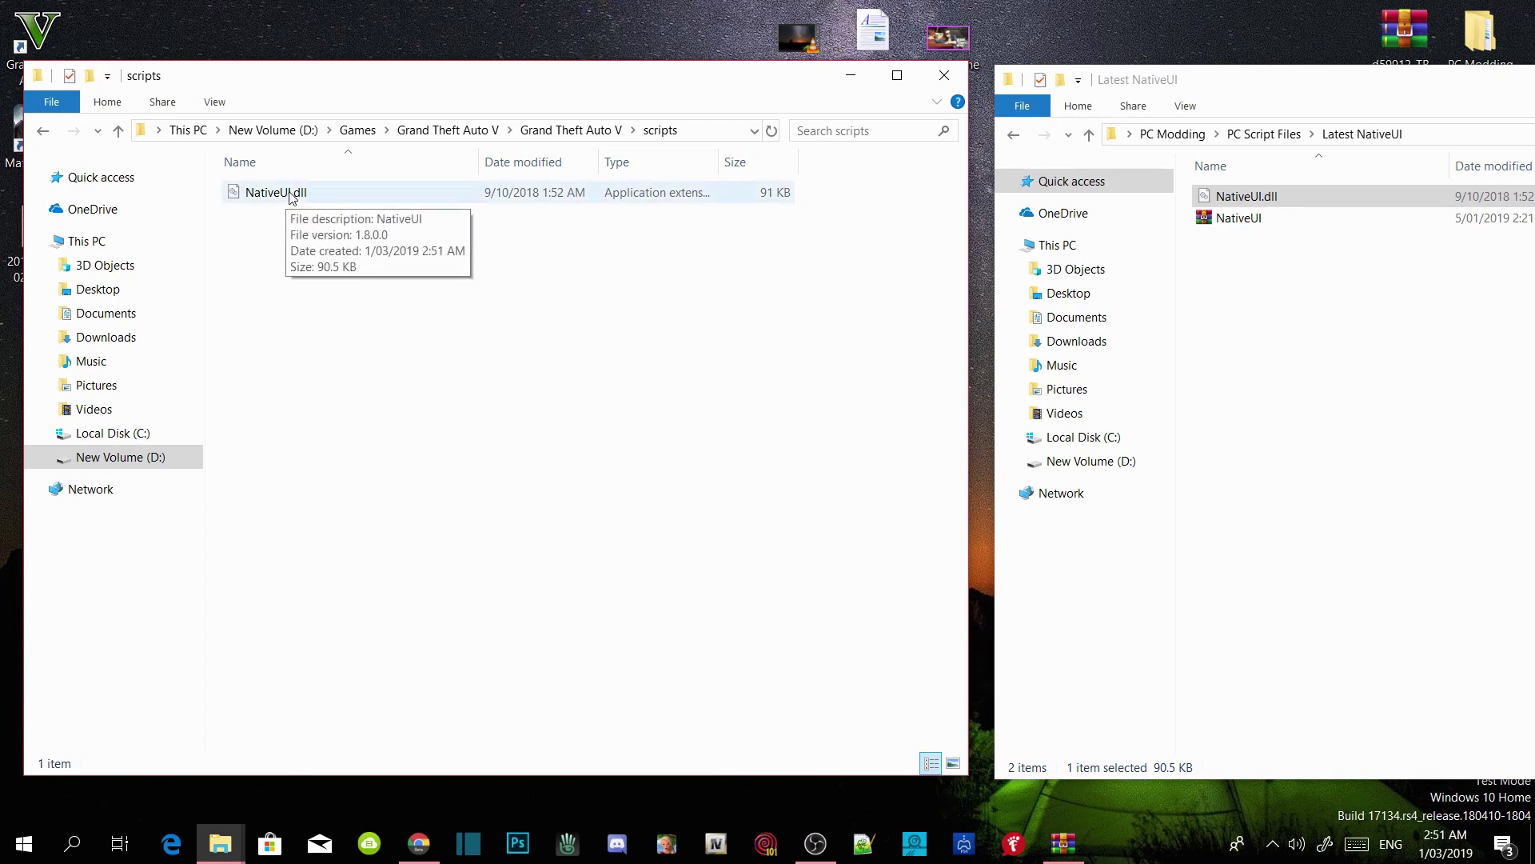
{"action": "right_click", "coordinate": [290, 201]}
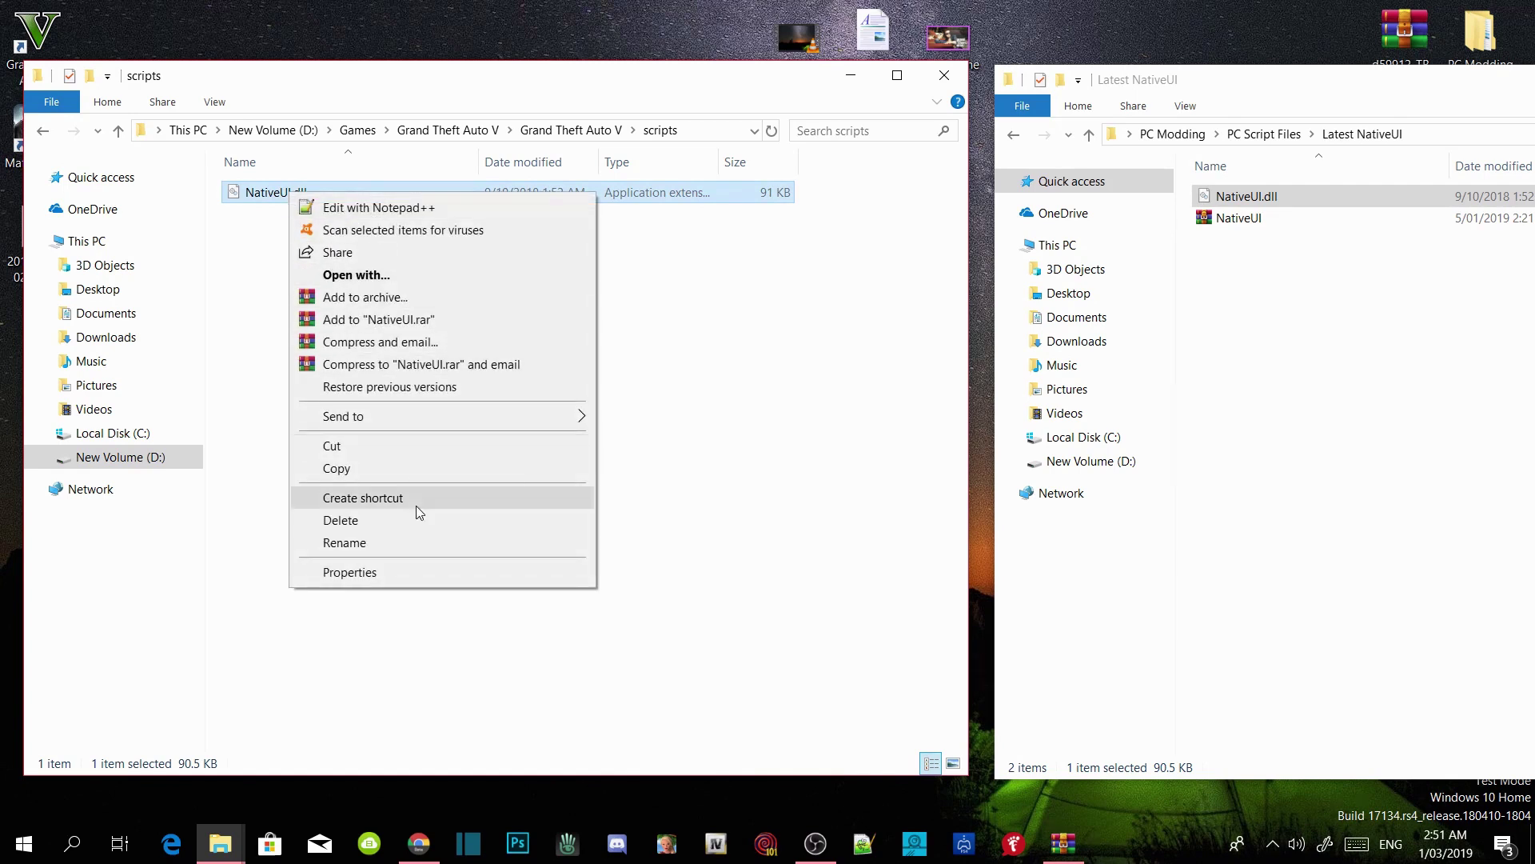
{"action": "left_click", "coordinate": [417, 578]}
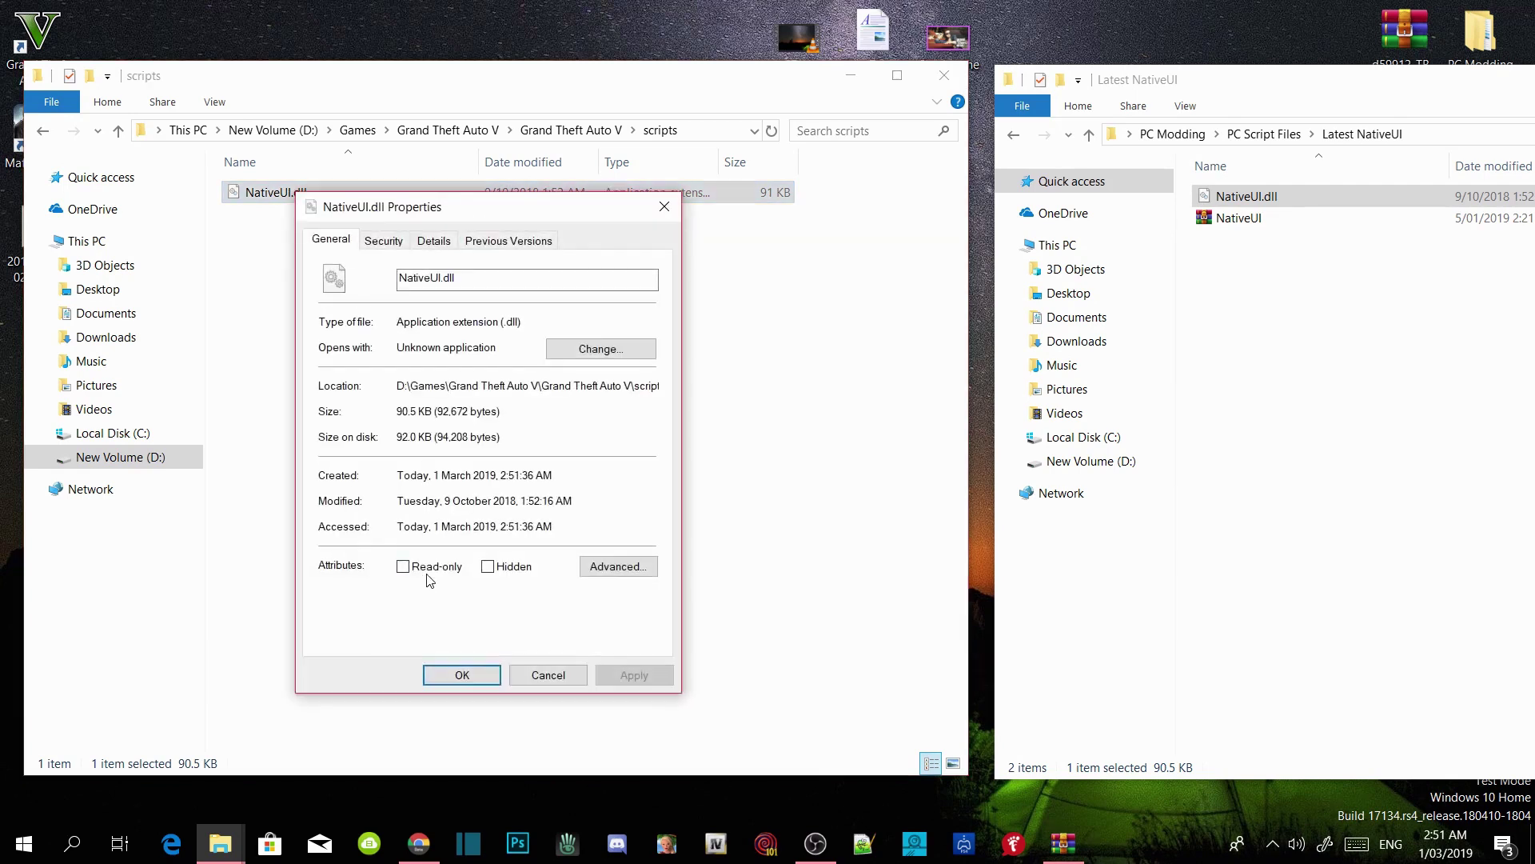
{"action": "left_click", "coordinate": [434, 240]}
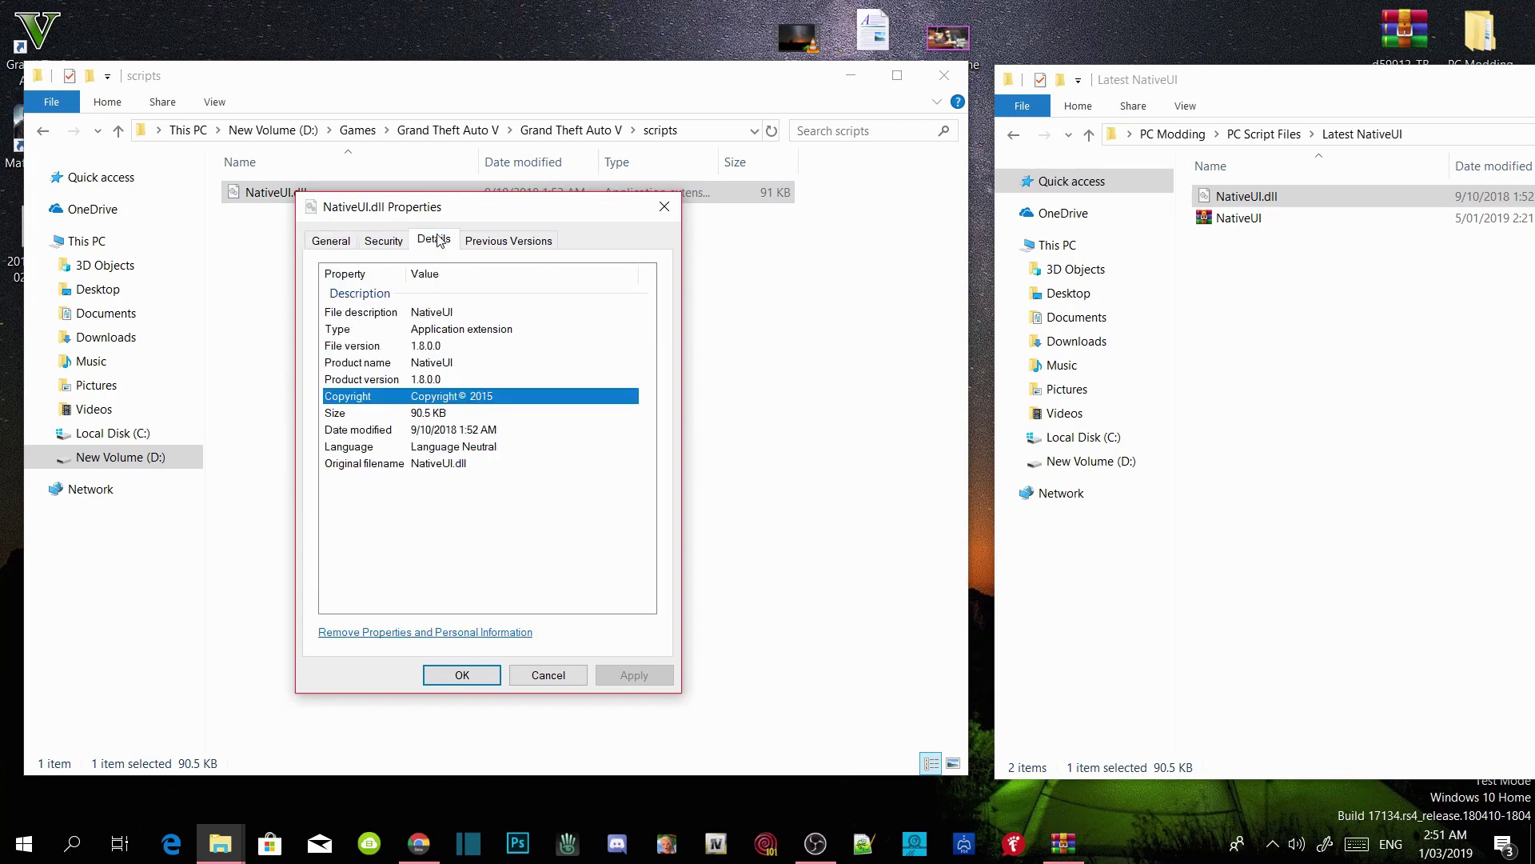
{"action": "left_click", "coordinate": [439, 349]}
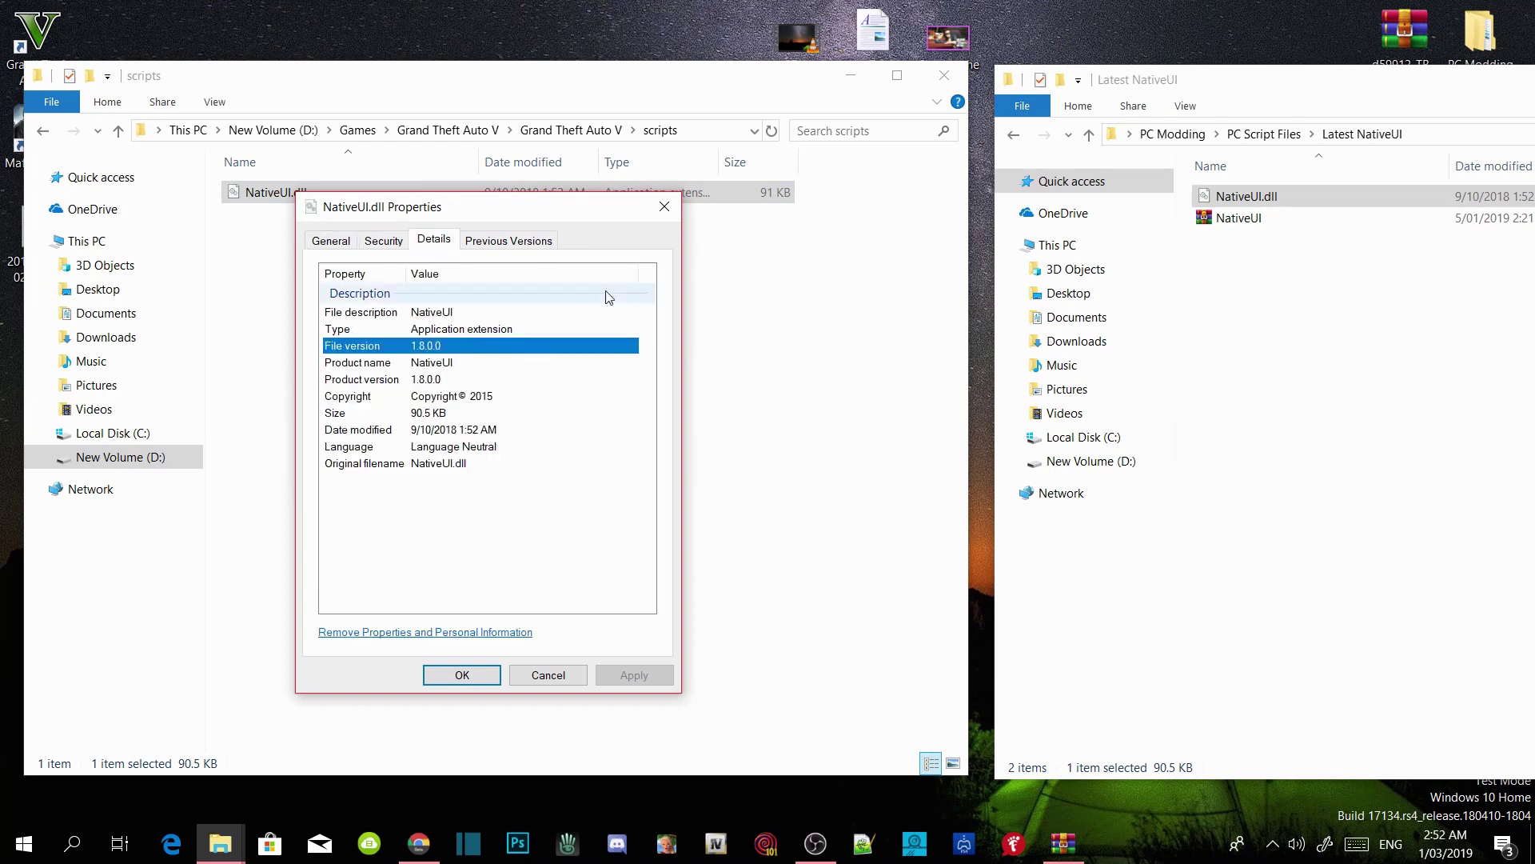
{"action": "left_click", "coordinate": [664, 207]}
{"action": "left_click", "coordinate": [632, 269]}
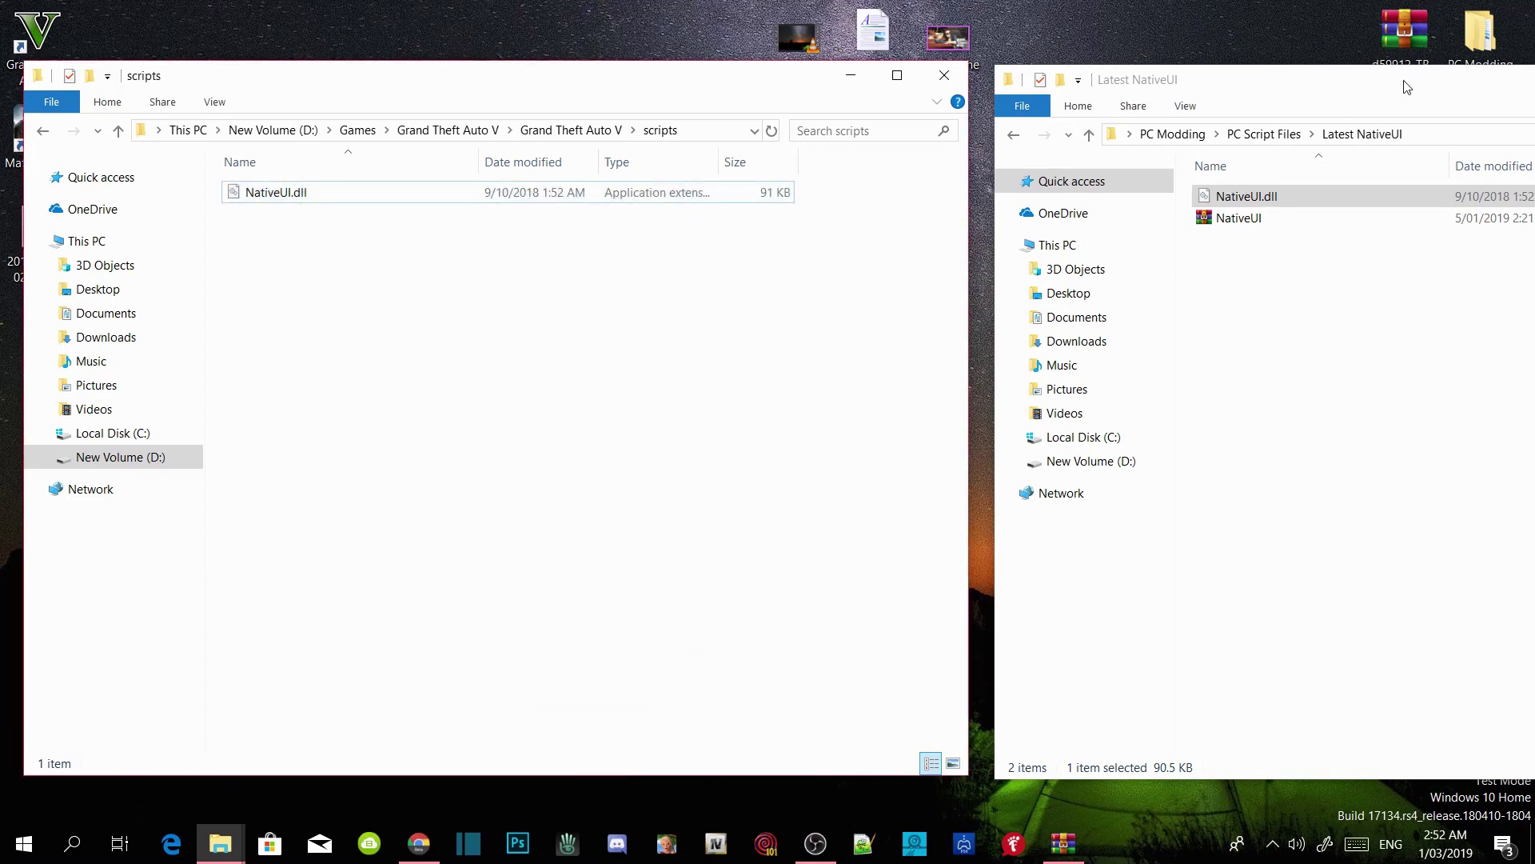
Close Latest NativeUI, open 470ba1-AITG_v1_4.7z in WinRAR, and return Explorer to Grand Theft Auto V
{"action": "left_click_drag", "start_coordinate": [1407, 87], "coordinate": [597, 106]}
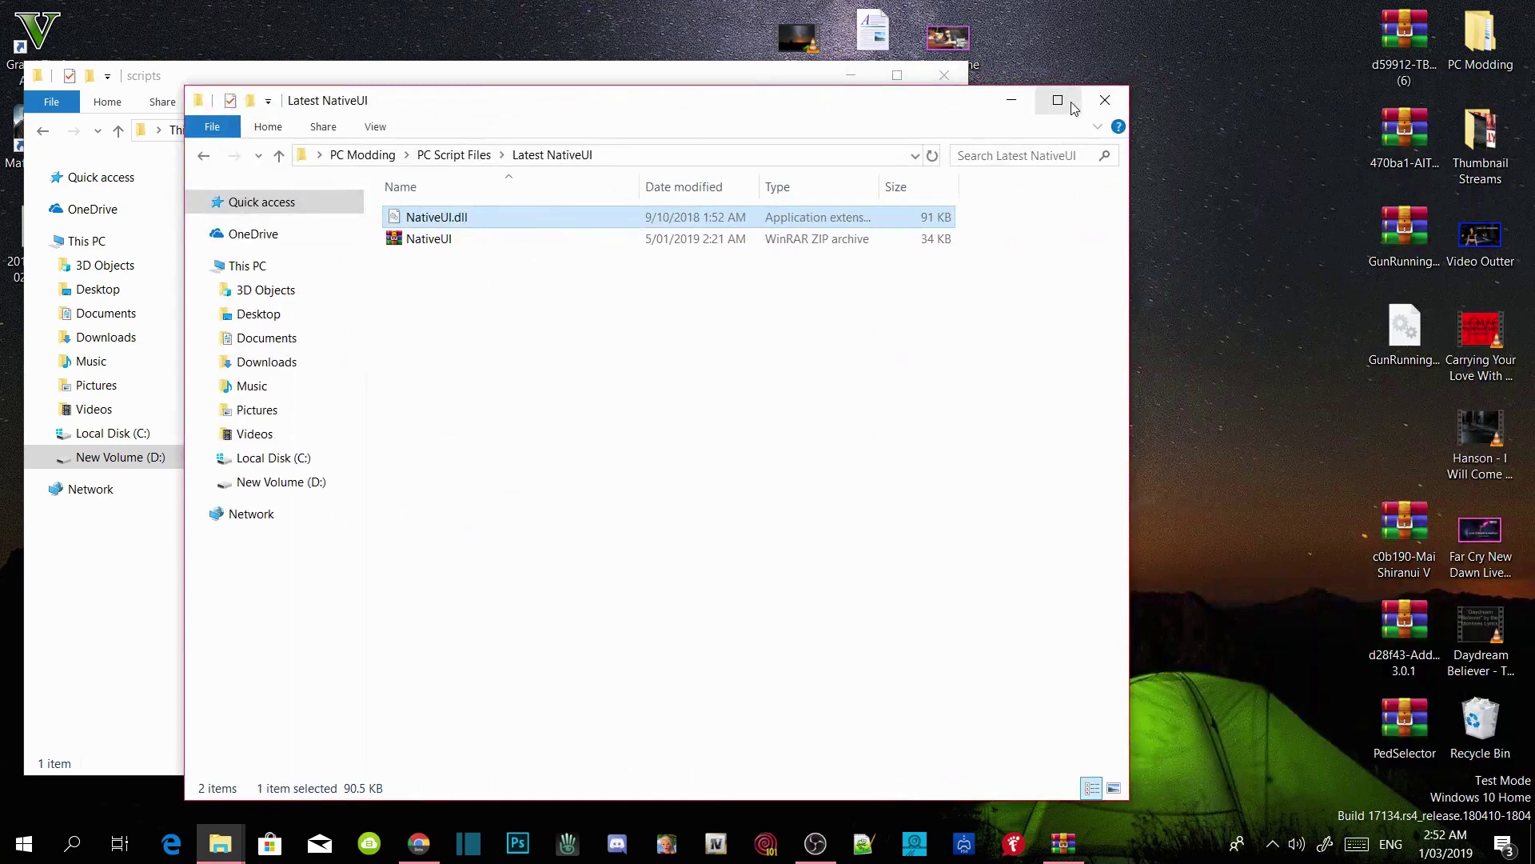
{"action": "left_click", "coordinate": [1105, 100]}
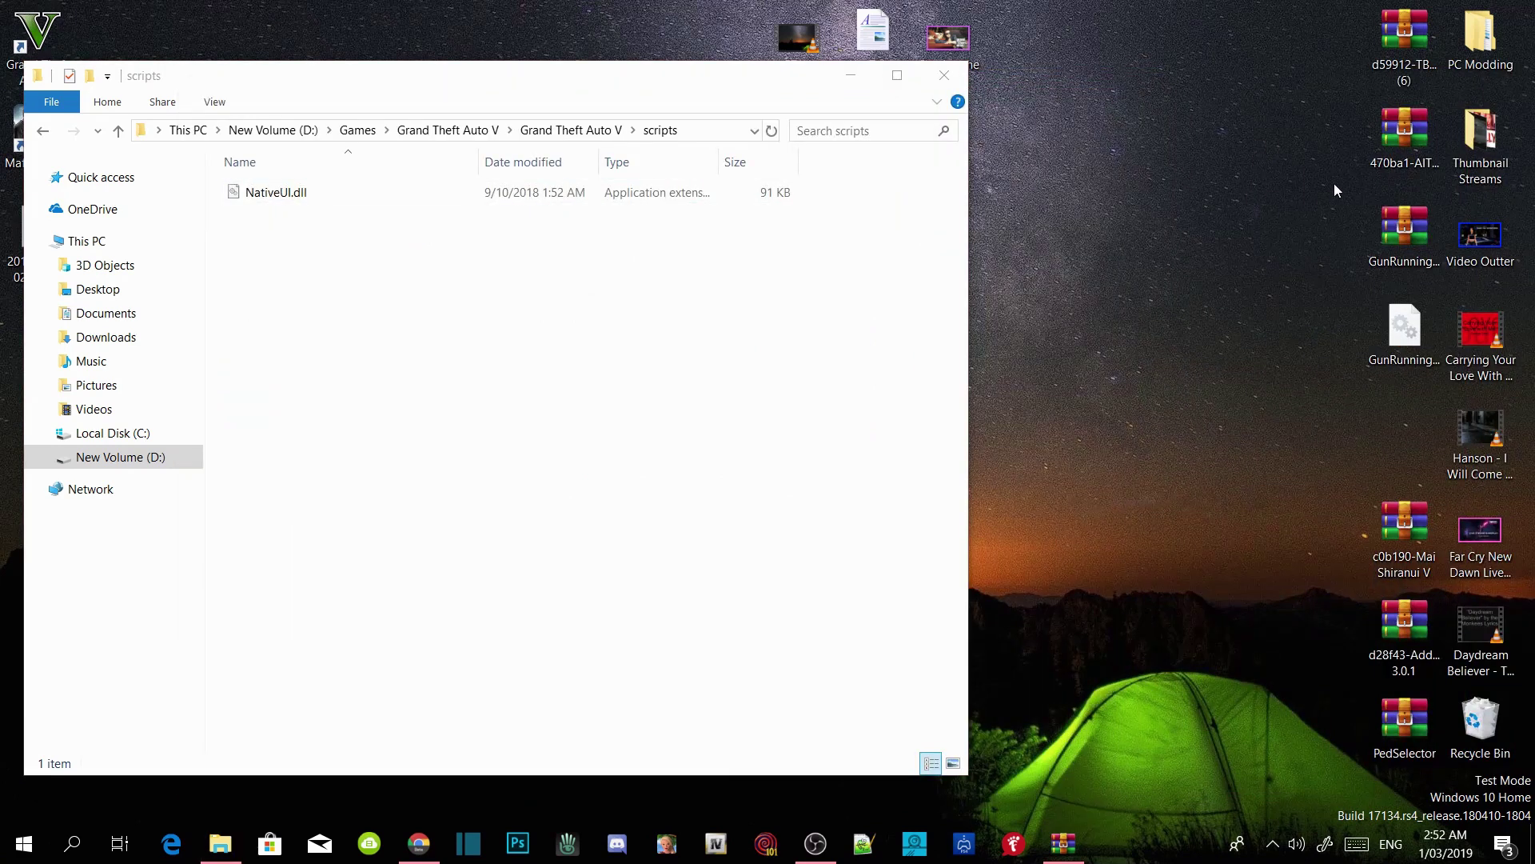
{"action": "double_click", "coordinate": [1405, 142]}
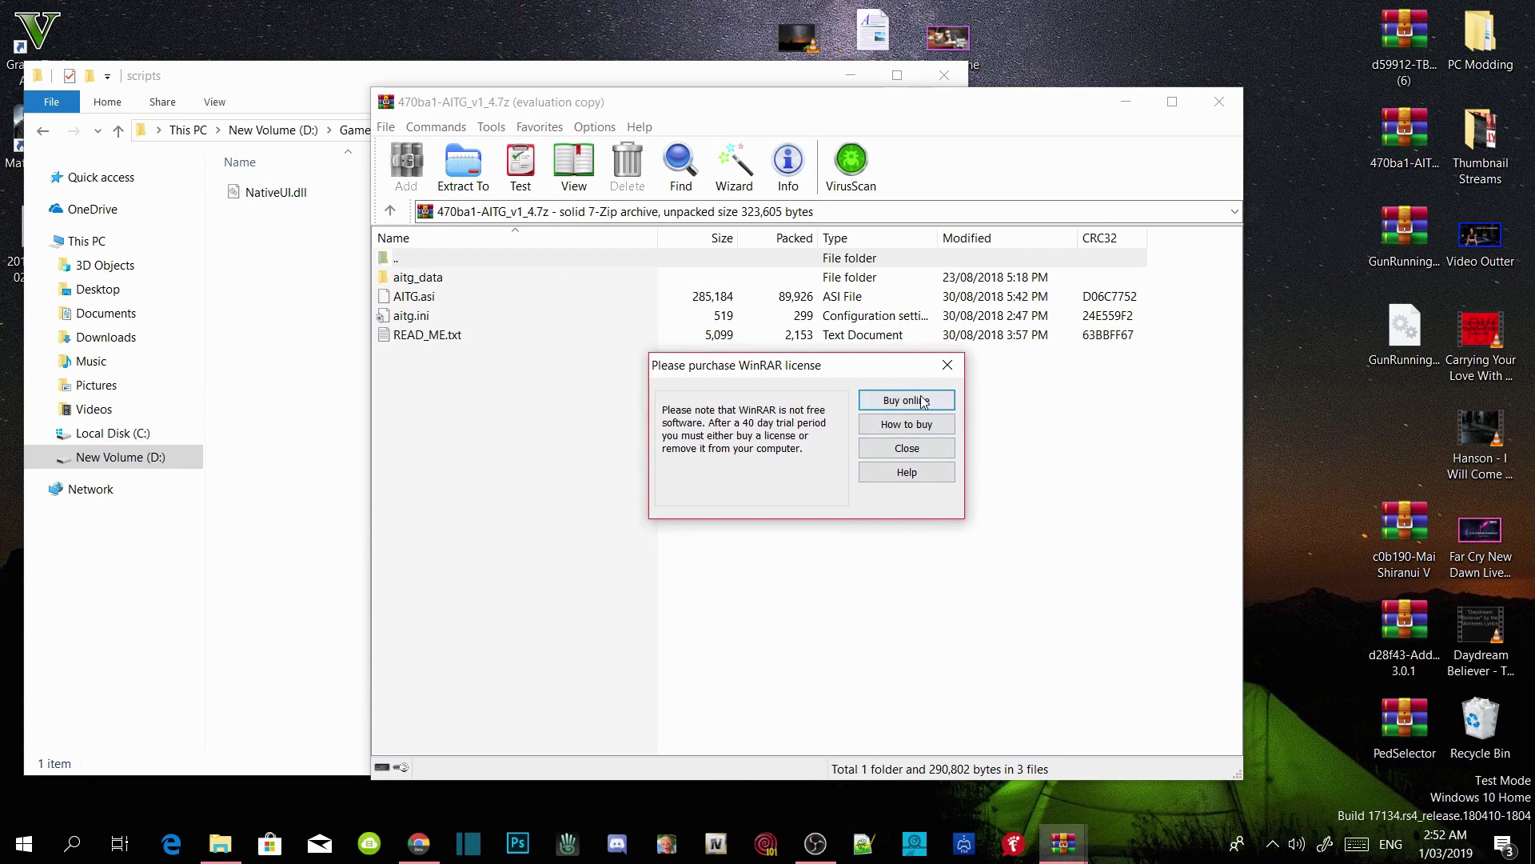
{"action": "left_click", "coordinate": [948, 367]}
{"action": "left_click_drag", "start_coordinate": [434, 107], "coordinate": [1055, 82]}
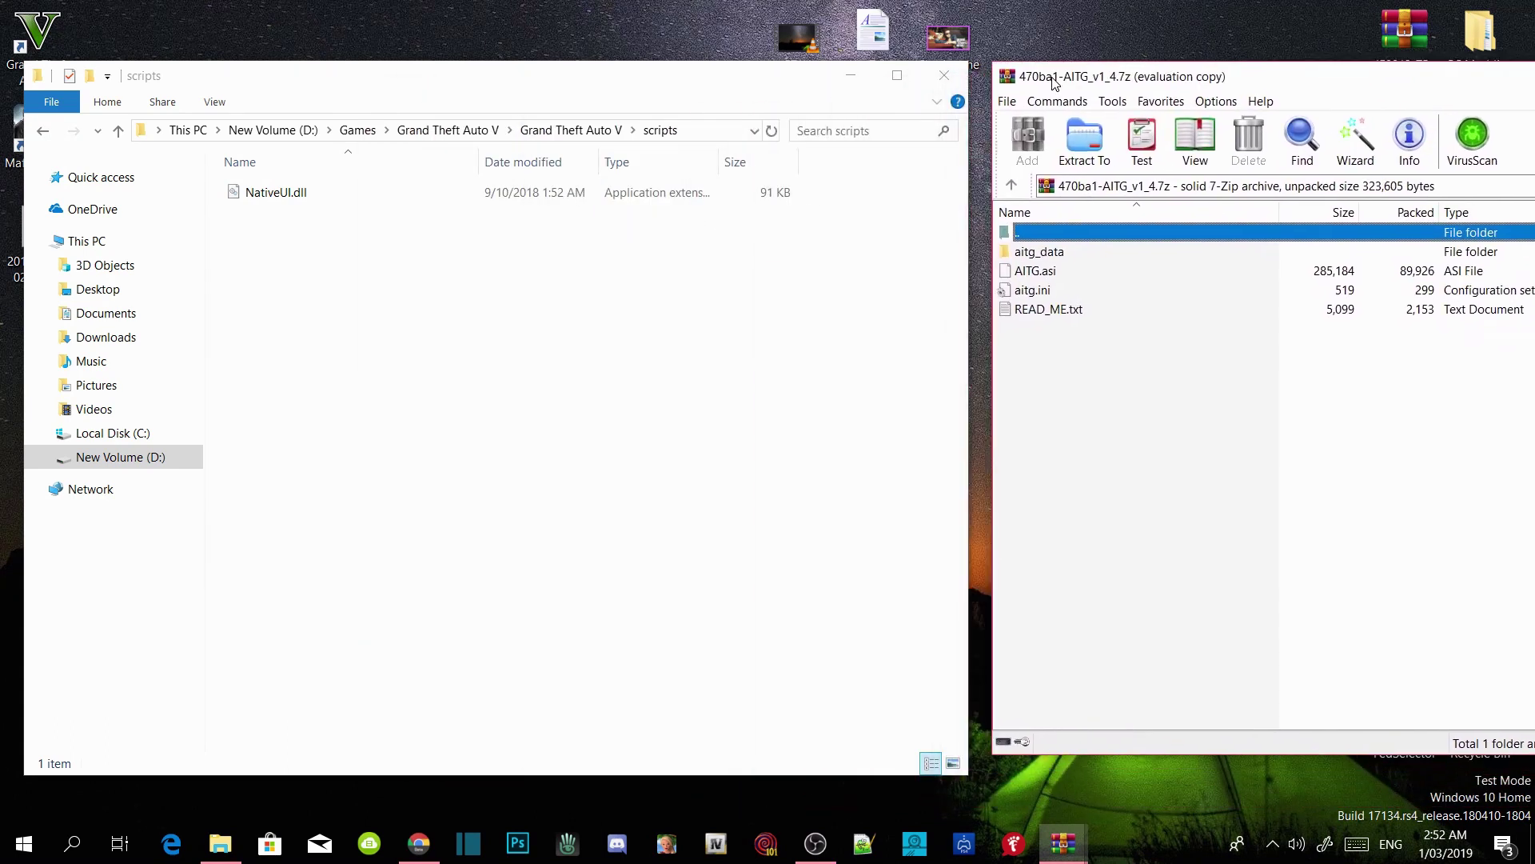
{"action": "left_click", "coordinate": [570, 130]}
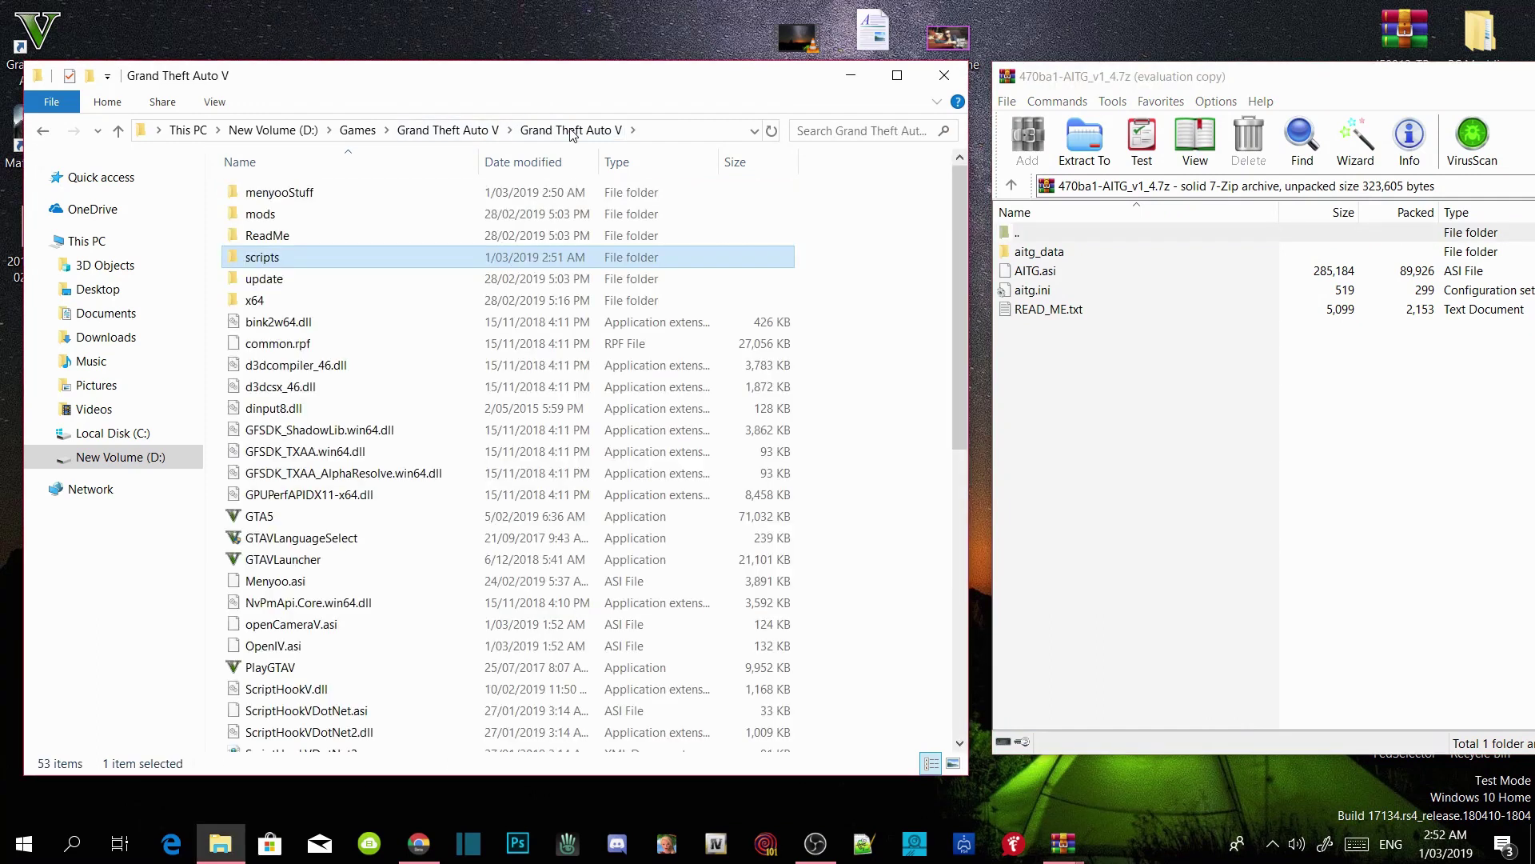
{"action": "left_click", "coordinate": [1074, 405]}
{"action": "double_click", "coordinate": [1048, 309]}
{"action": "scroll", "coordinate": [659, 438], "scroll_direction": "down", "scroll_amount": 6}
{"action": "scroll", "coordinate": [659, 438], "scroll_direction": "down", "scroll_amount": 15}
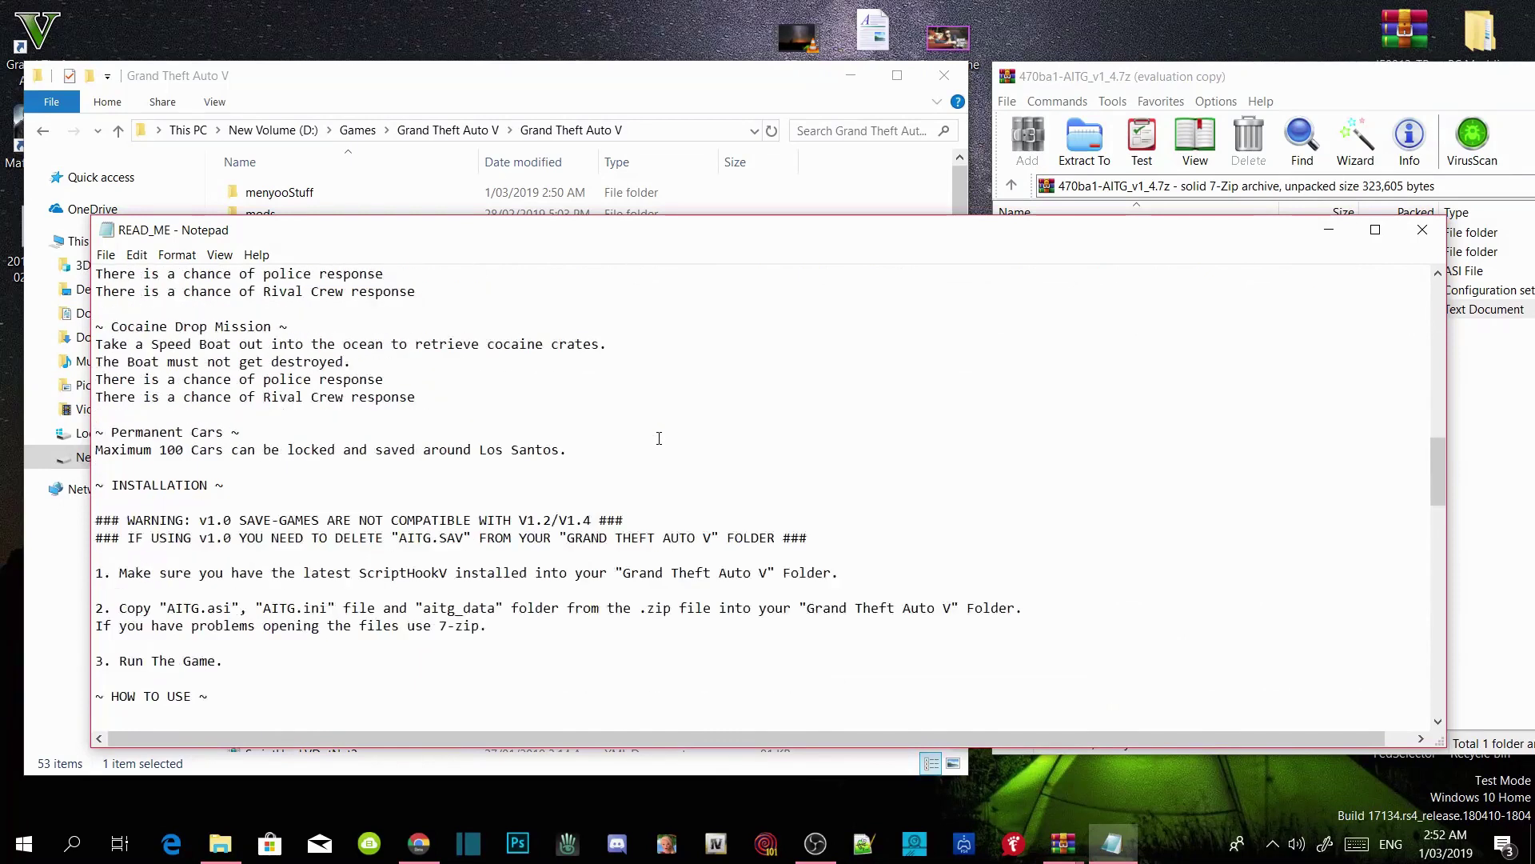
{"action": "scroll", "coordinate": [659, 439], "scroll_direction": "down", "scroll_amount": 4}
{"action": "left_click", "coordinate": [1423, 230]}
{"action": "left_click", "coordinate": [1039, 252]}
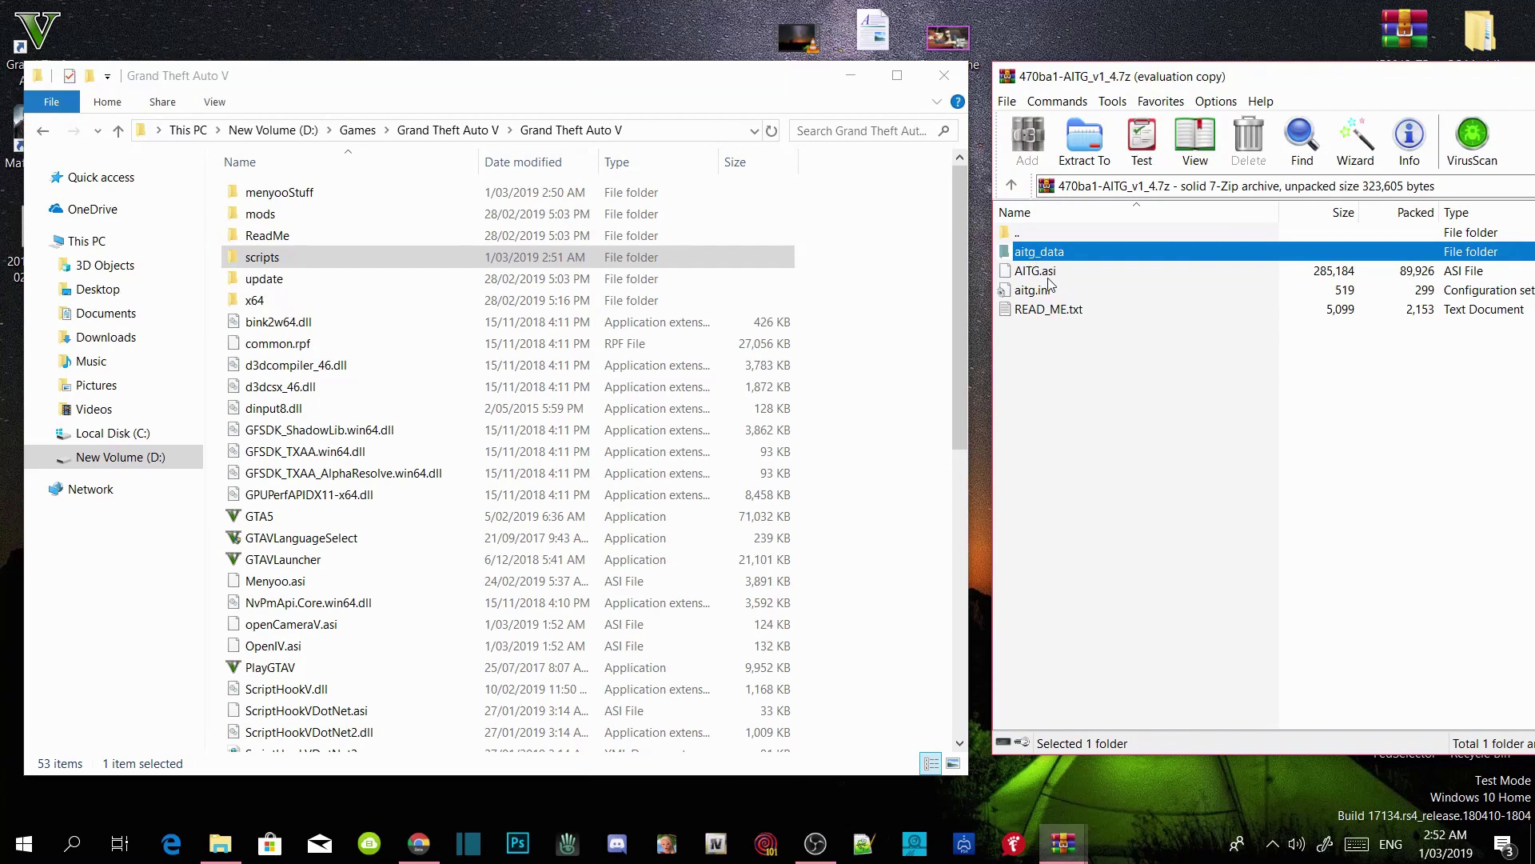
Copy aitg_data, AITG.asi and aitg.ini from the archive into the Grand Theft Auto V folder
{"action": "left_click", "coordinate": [1049, 273], "text": "ctrl"}
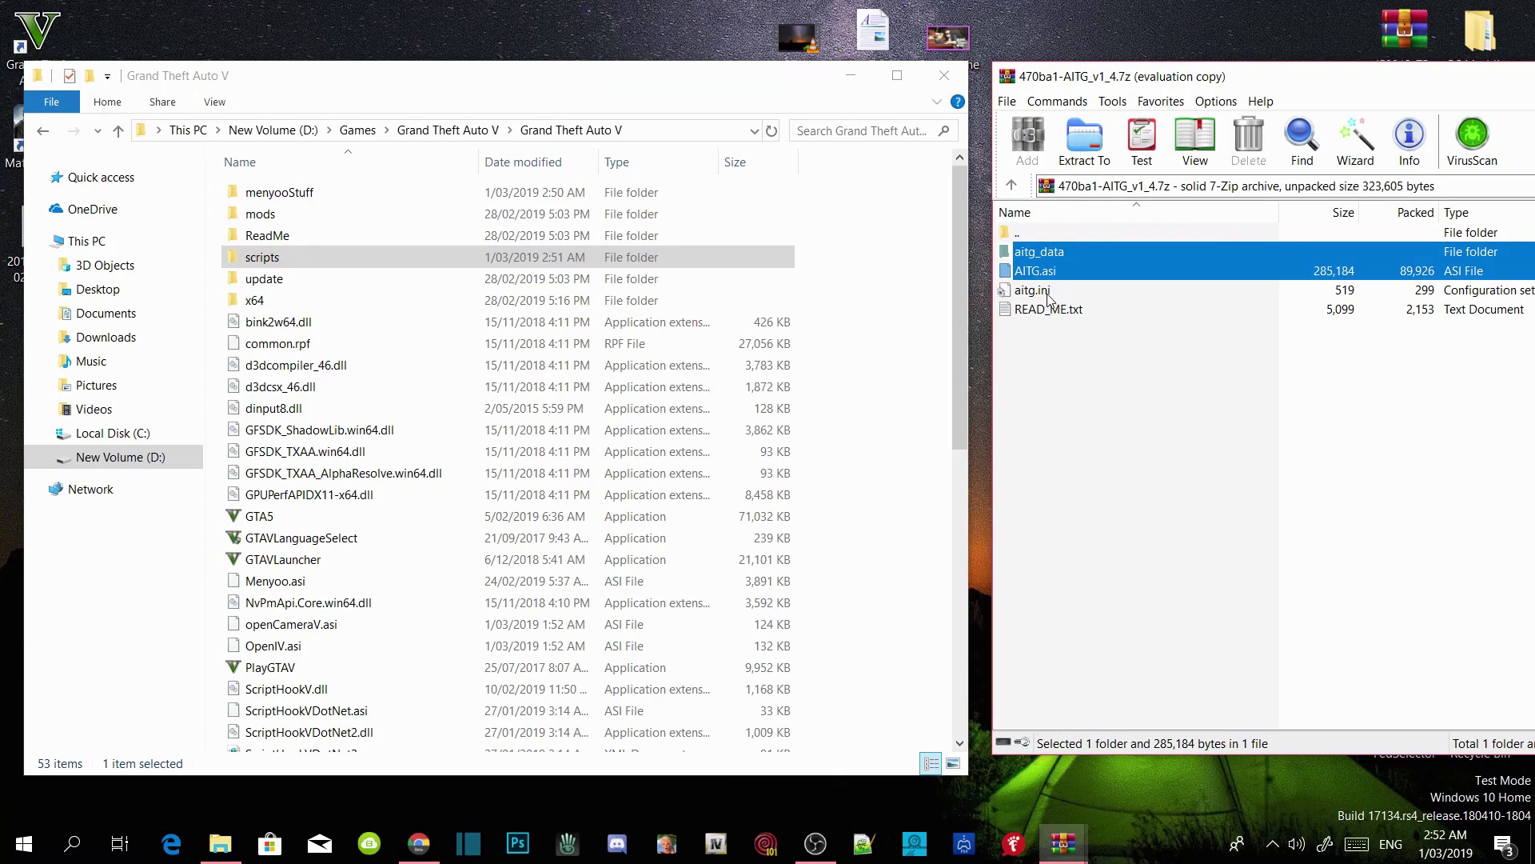
{"action": "left_click", "coordinate": [1049, 292], "text": "ctrl"}
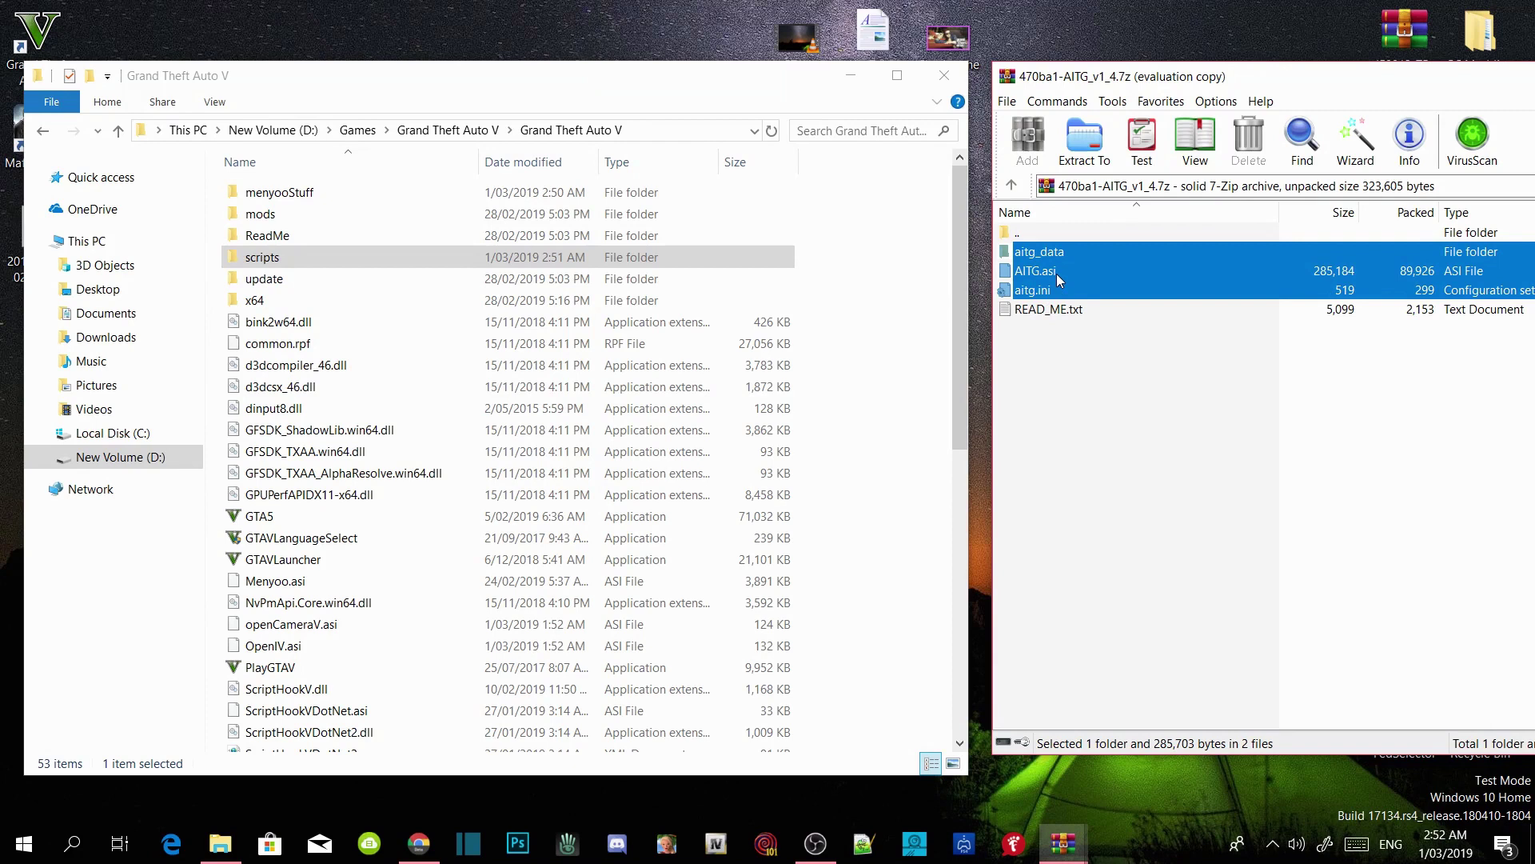
{"action": "left_click_drag", "start_coordinate": [1057, 274], "coordinate": [900, 430]}
Deselect the copied items and close the WinRAR archive window
{"action": "left_click", "coordinate": [905, 420]}
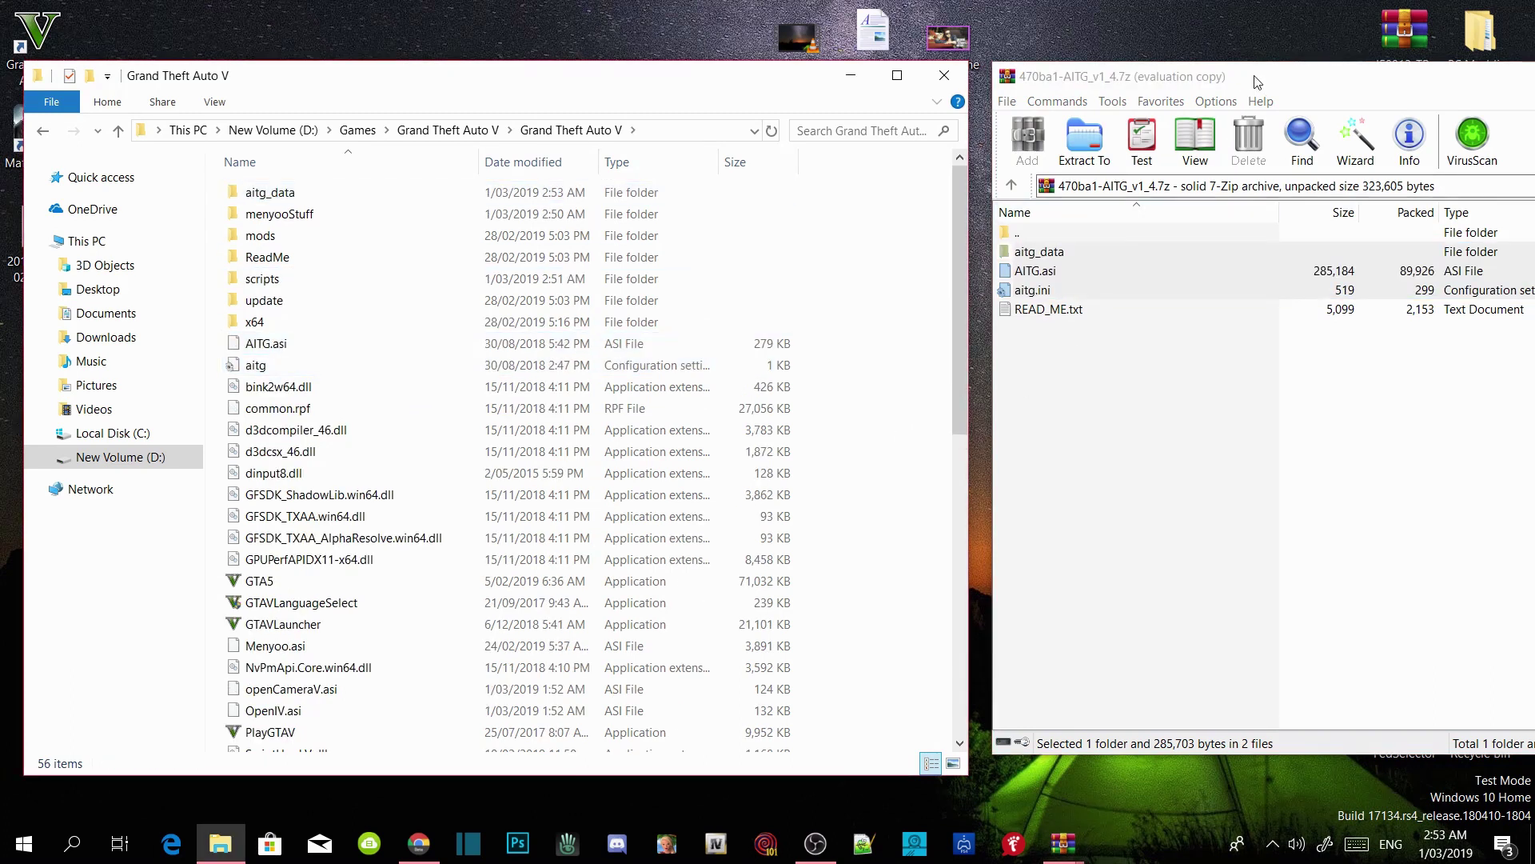
{"action": "left_click_drag", "start_coordinate": [1257, 82], "coordinate": [586, 117]}
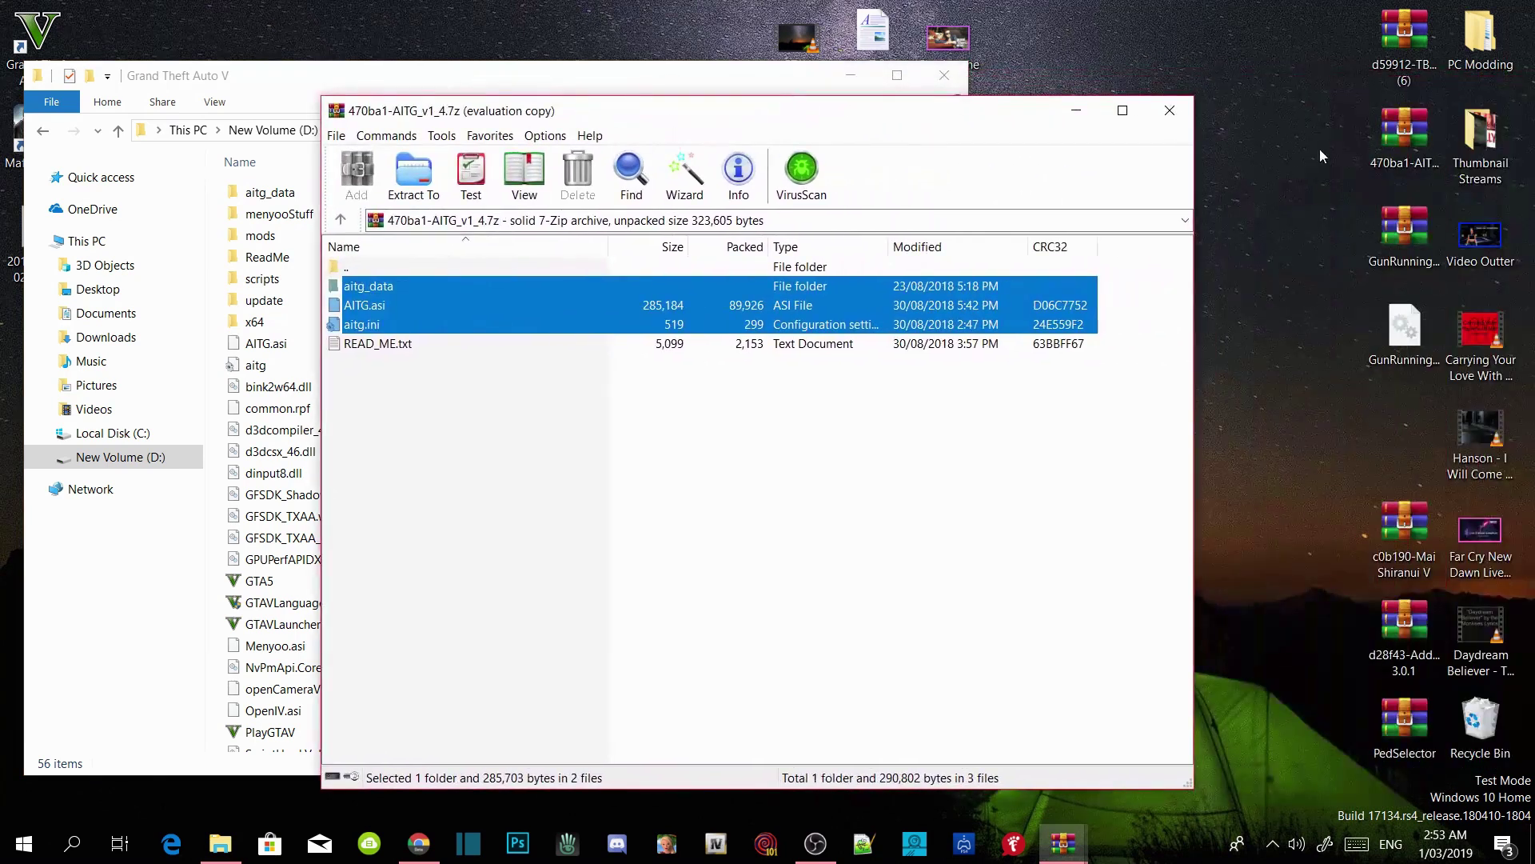
{"action": "left_click", "coordinate": [1170, 110]}
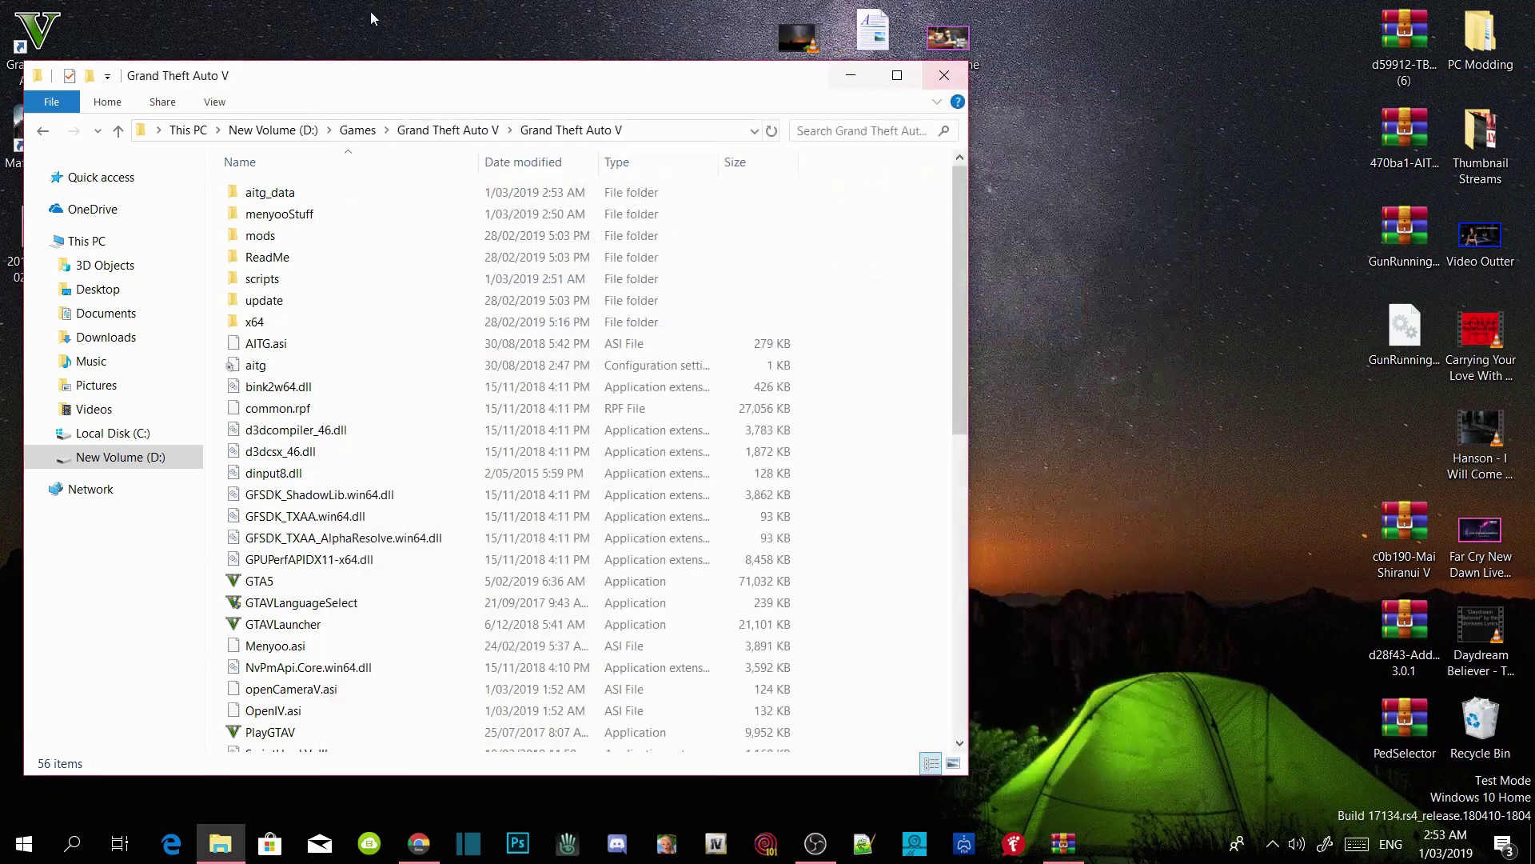
Refresh the Grand Theft Auto V folder listing, then close its window
{"action": "left_click_drag", "start_coordinate": [354, 80], "coordinate": [567, 51]}
{"action": "right_click", "coordinate": [1122, 433]}
{"action": "left_click", "coordinate": [1171, 510]}
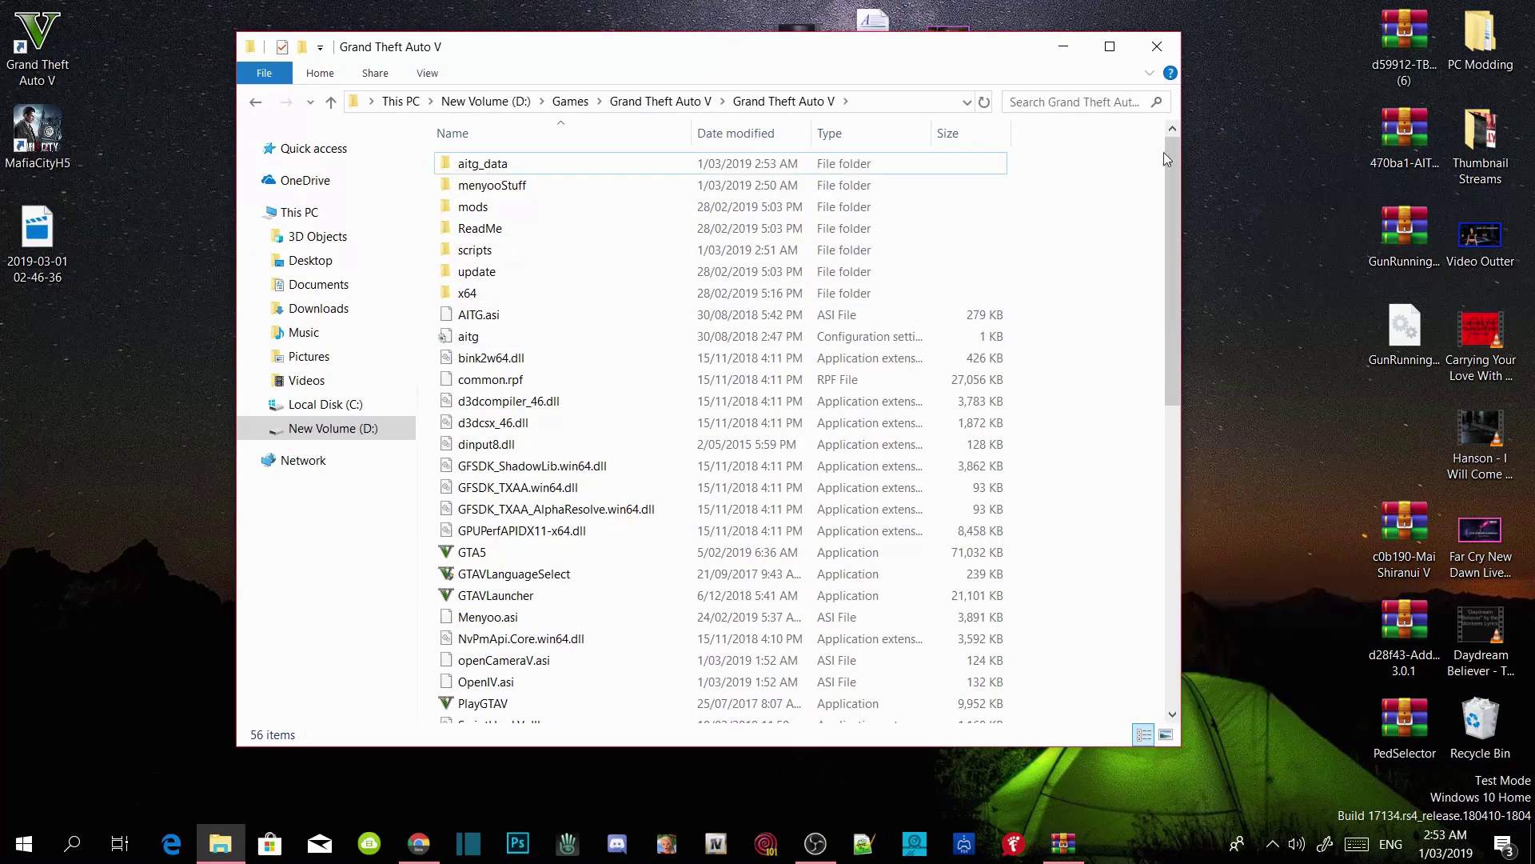
{"action": "left_click", "coordinate": [1156, 52]}
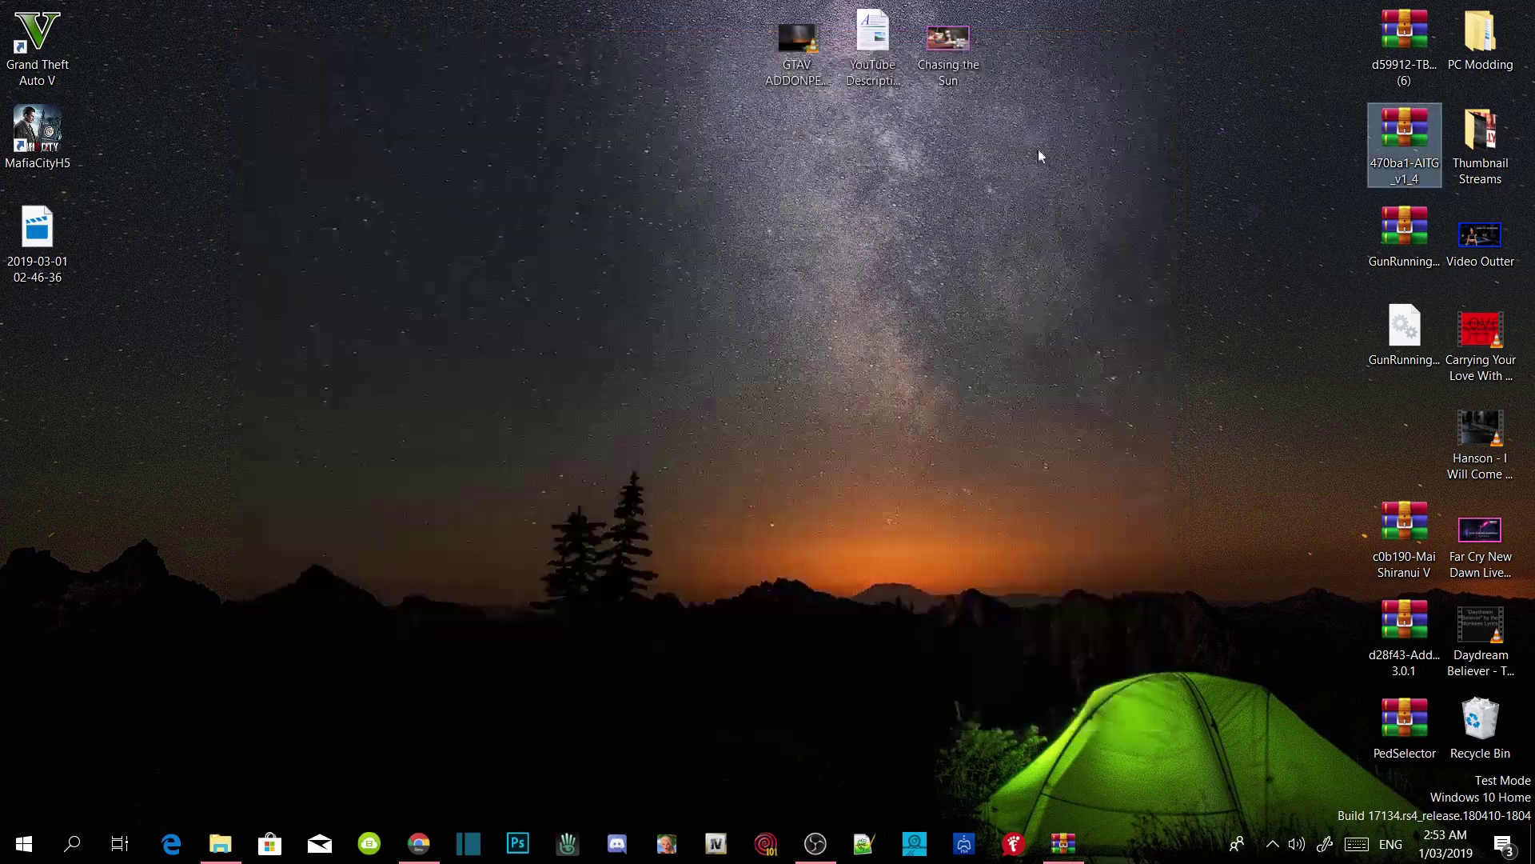
Refresh the Windows desktop twice from its context menu
{"action": "right_click", "coordinate": [842, 143]}
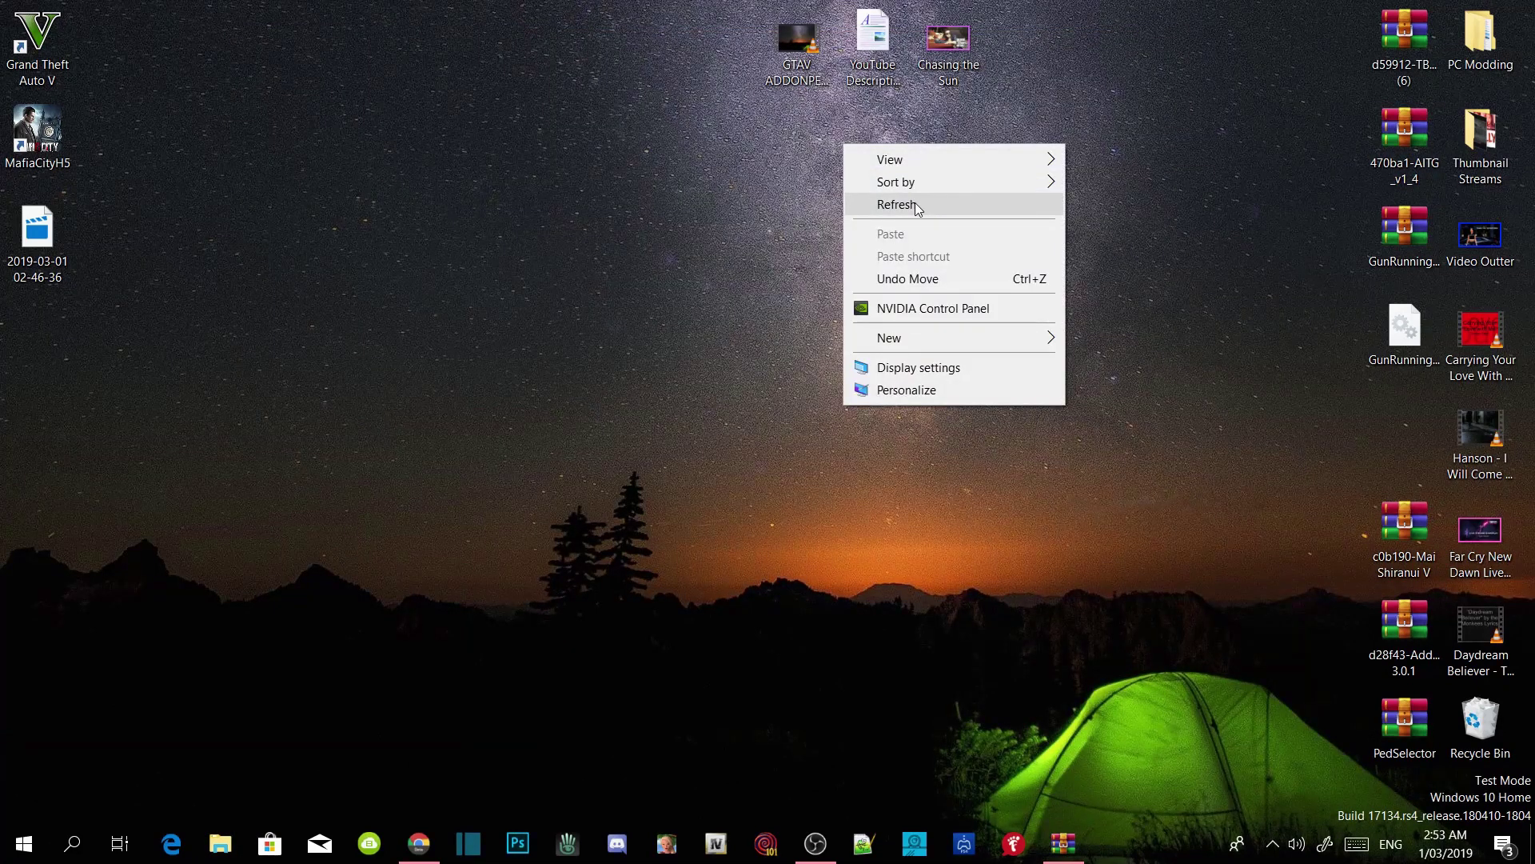
{"action": "left_click", "coordinate": [915, 203]}
{"action": "right_click", "coordinate": [908, 203]}
{"action": "left_click", "coordinate": [980, 253]}
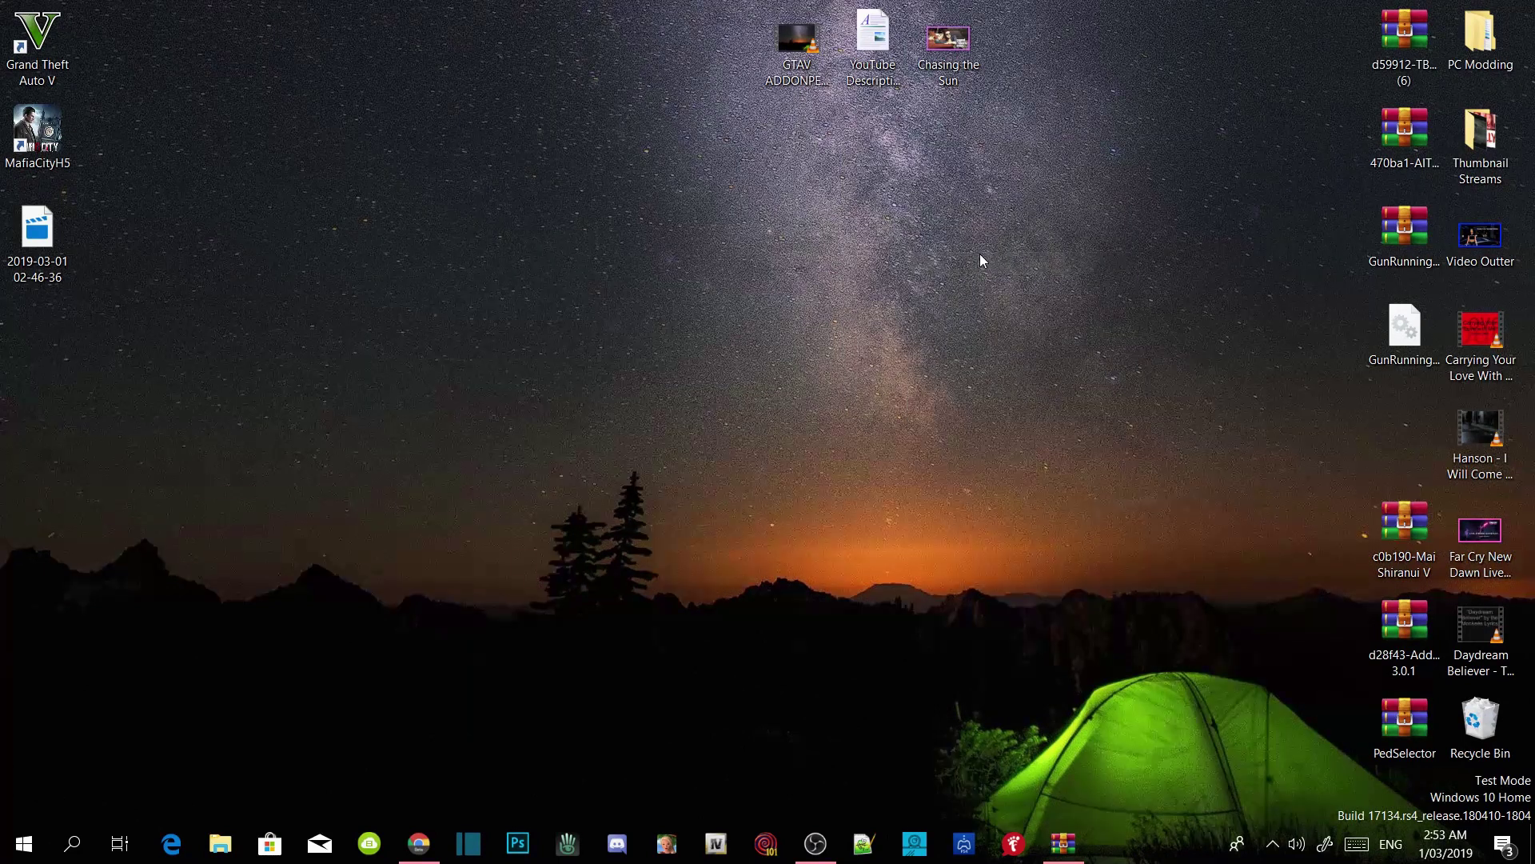